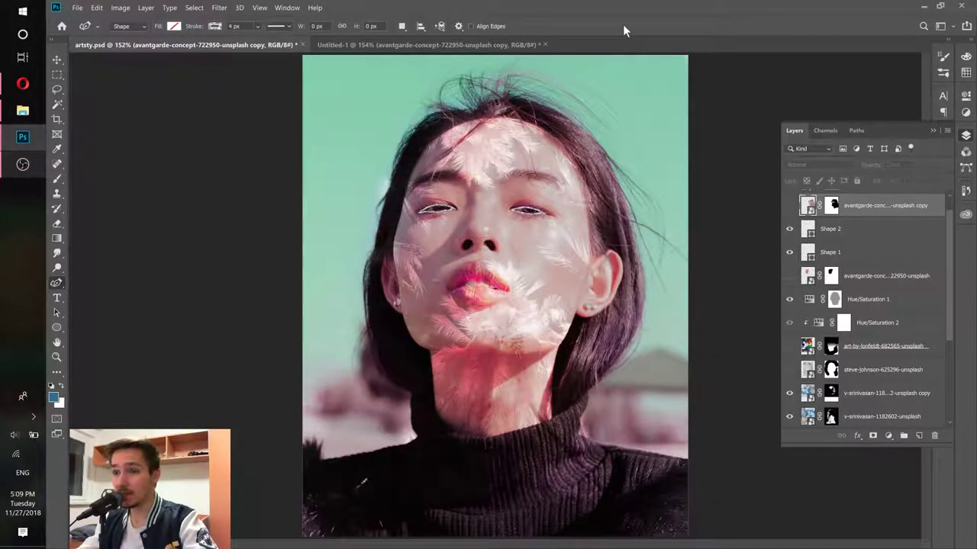
# Draw a winding diamond-stroked Shape 3 curve from the cheek up to the forehead, then show Untitled-1
pyautogui.scroll(5, 463, 222)
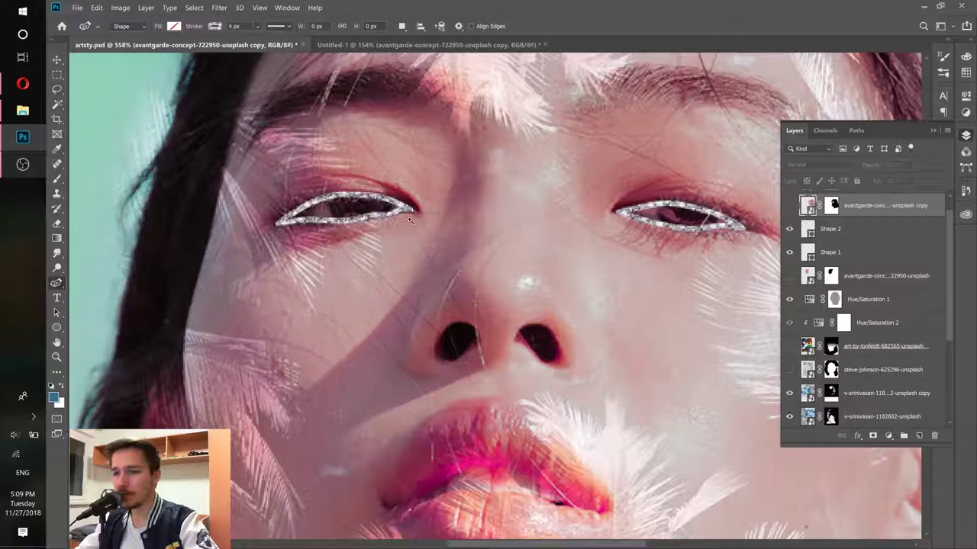
pyautogui.scroll(-3, 409, 222)
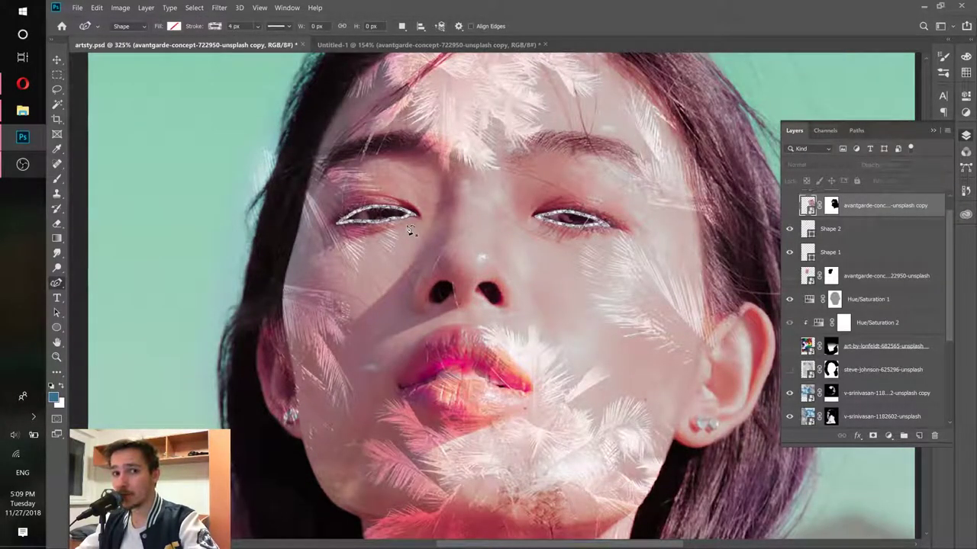
pyautogui.click(554, 322)
pyautogui.click(589, 269)
pyautogui.click(624, 277)
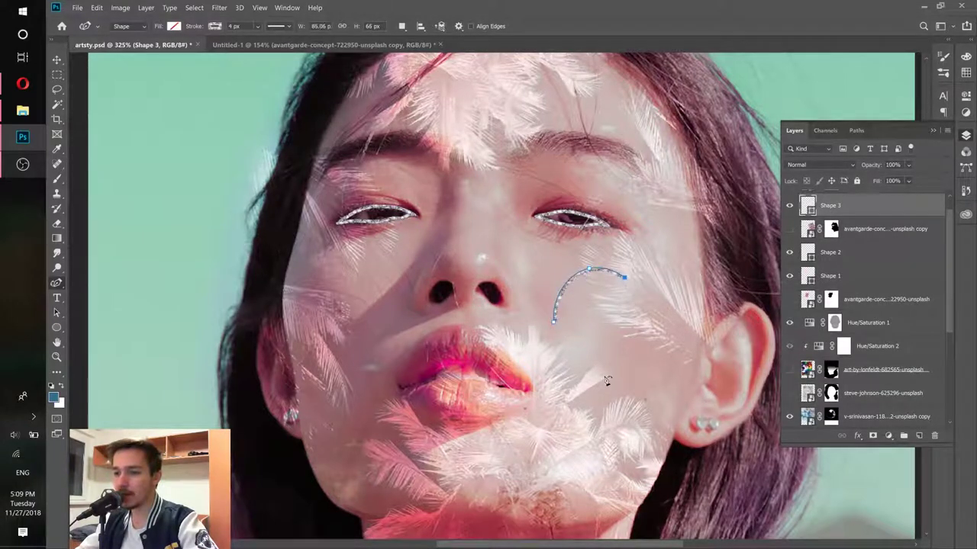
pyautogui.click(603, 375)
pyautogui.click(676, 374)
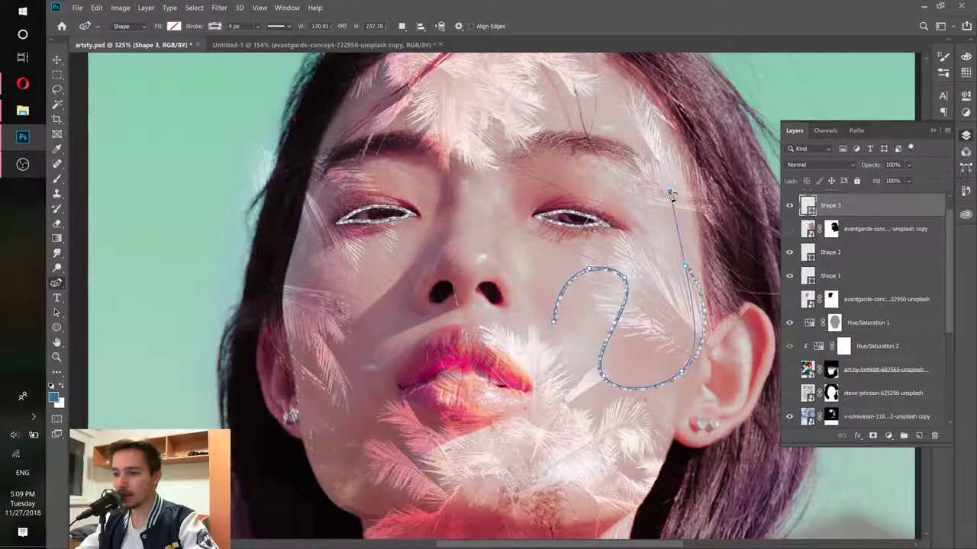
pyautogui.click(670, 192)
pyautogui.click(557, 114)
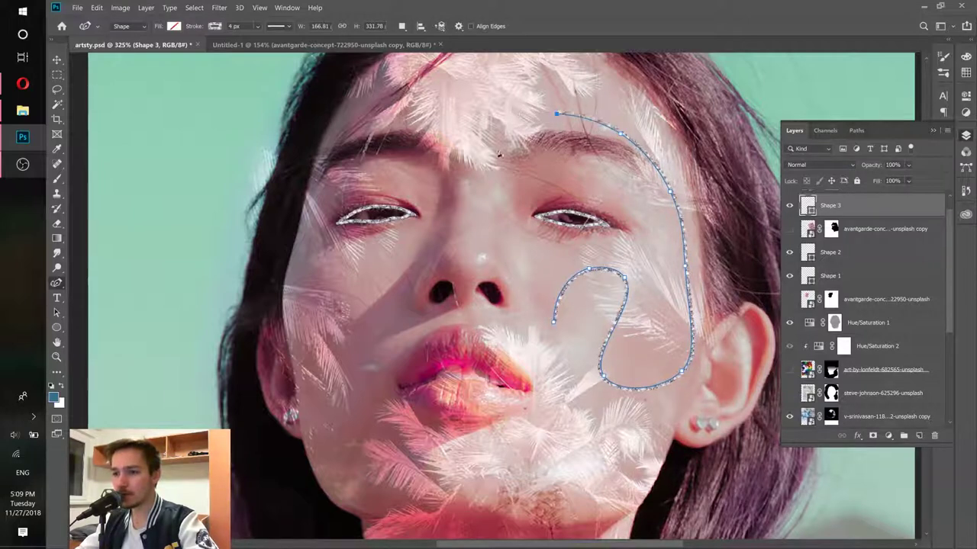
pyautogui.click(871, 234)
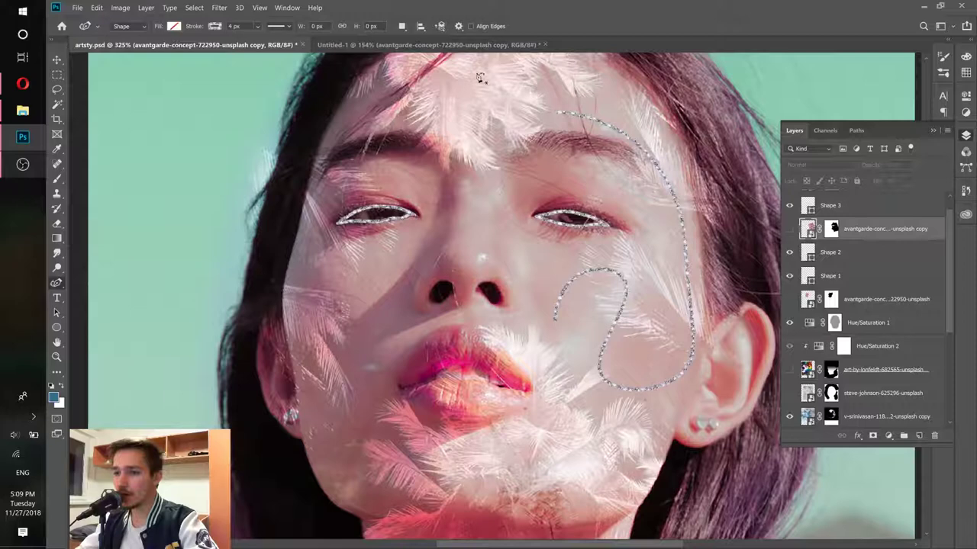
pyautogui.click(463, 45)
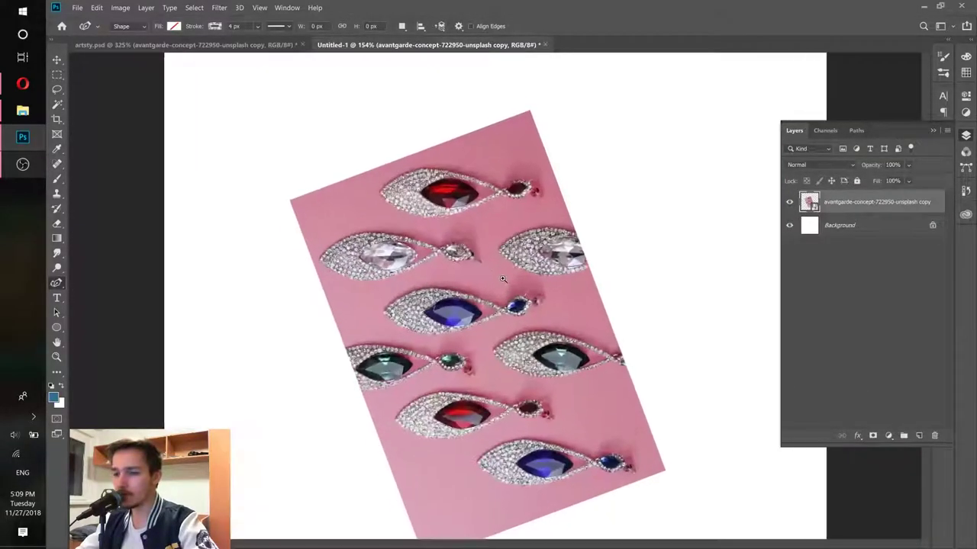
pyautogui.scroll(1, 503, 279)
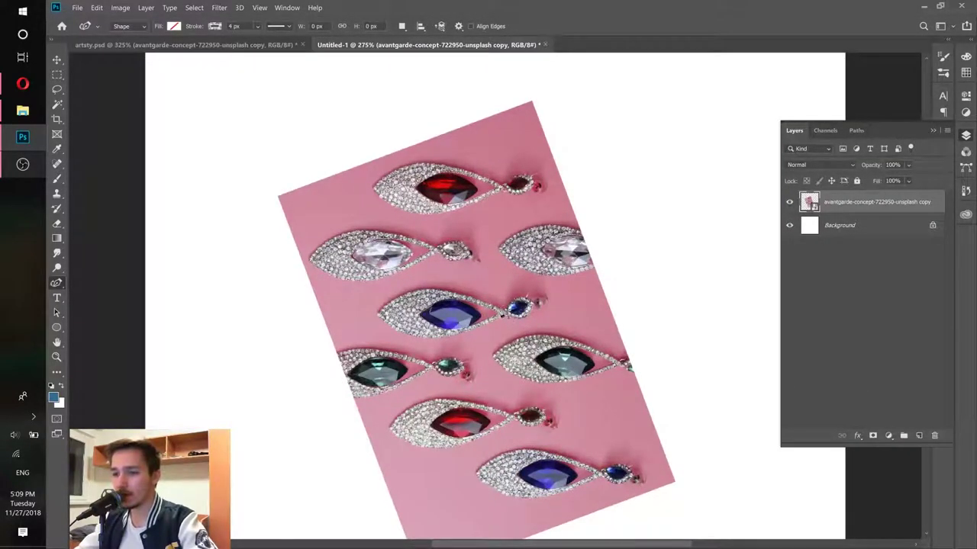
# Glance at the Unsplash page in Opera, then return to the jewellery image in Photoshop
pyautogui.click(23, 83)
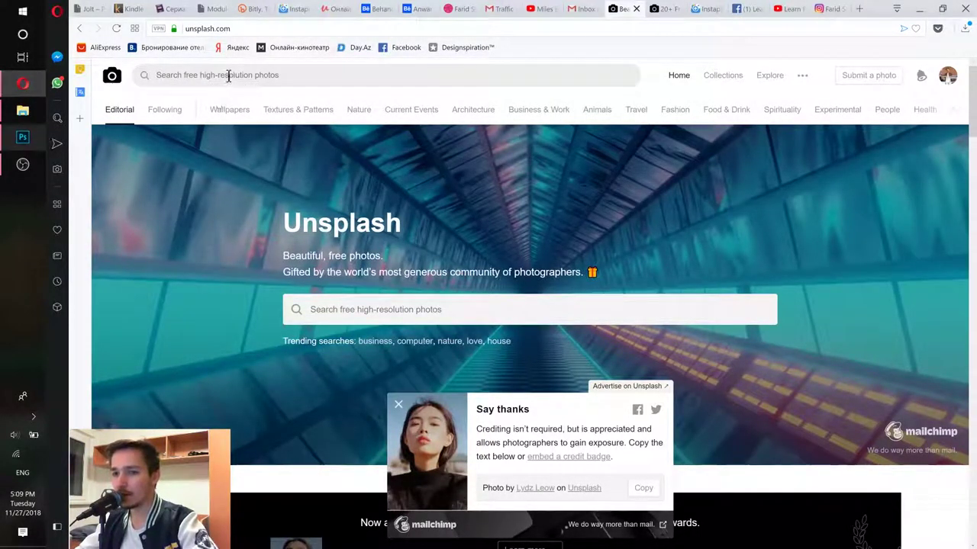
pyautogui.click(23, 138)
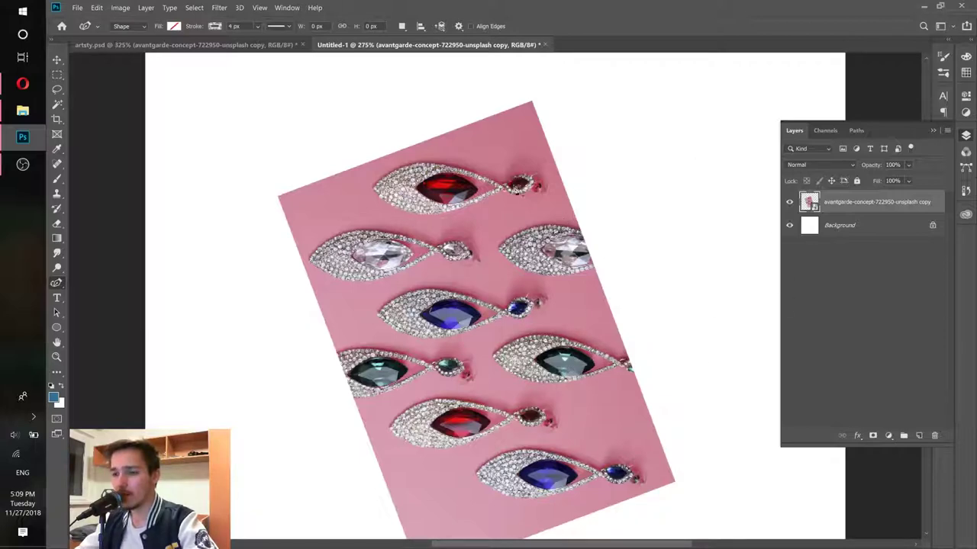
# Select a small rectangular patch of the rhinestone border with the Rectangular Marquee Tool
pyautogui.scroll(-2, 491, 262)
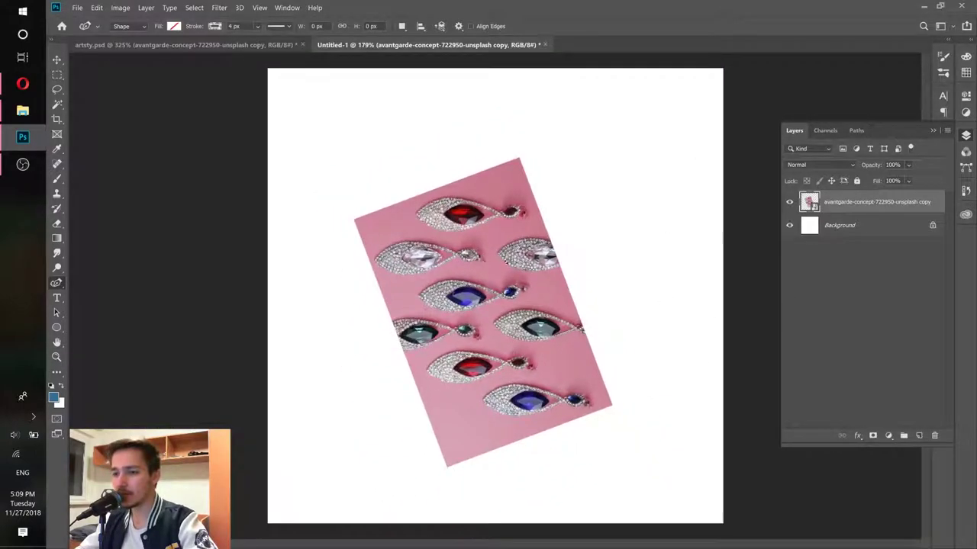
pyautogui.scroll(6, 491, 262)
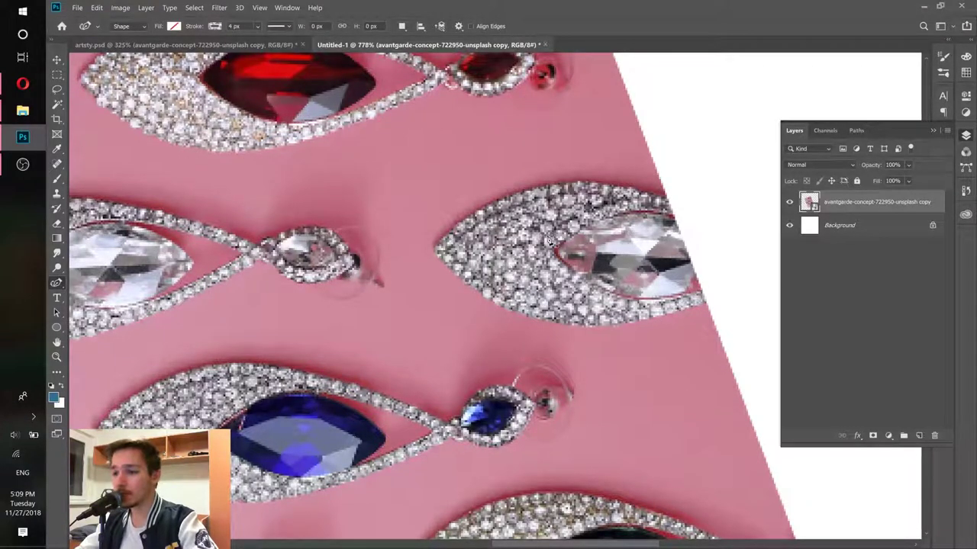
pyautogui.click(56, 77)
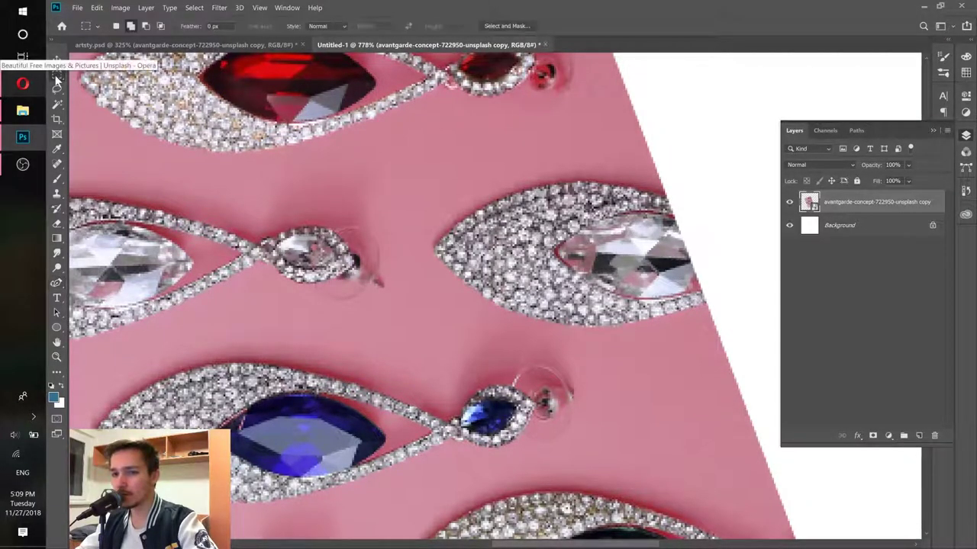
pyautogui.click(107, 74)
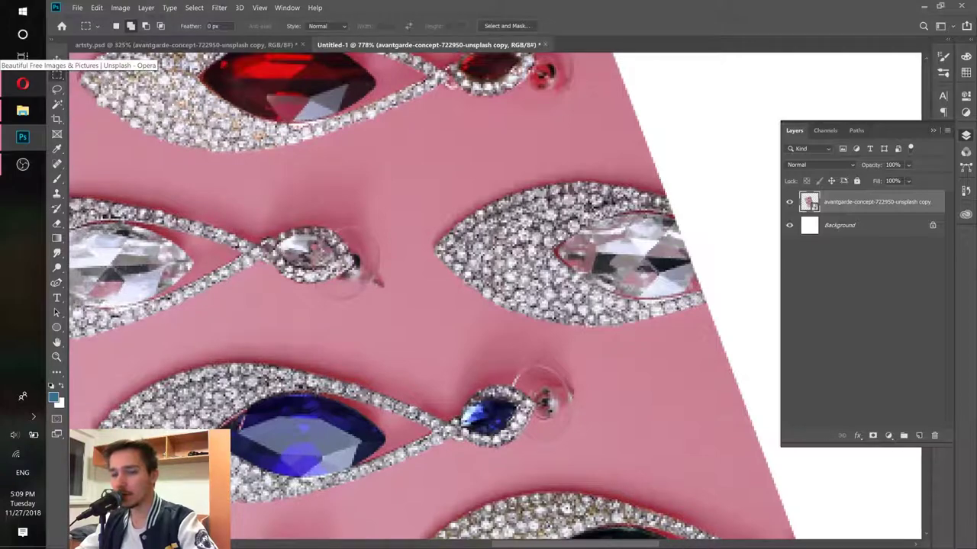
pyautogui.scroll(4, 508, 243)
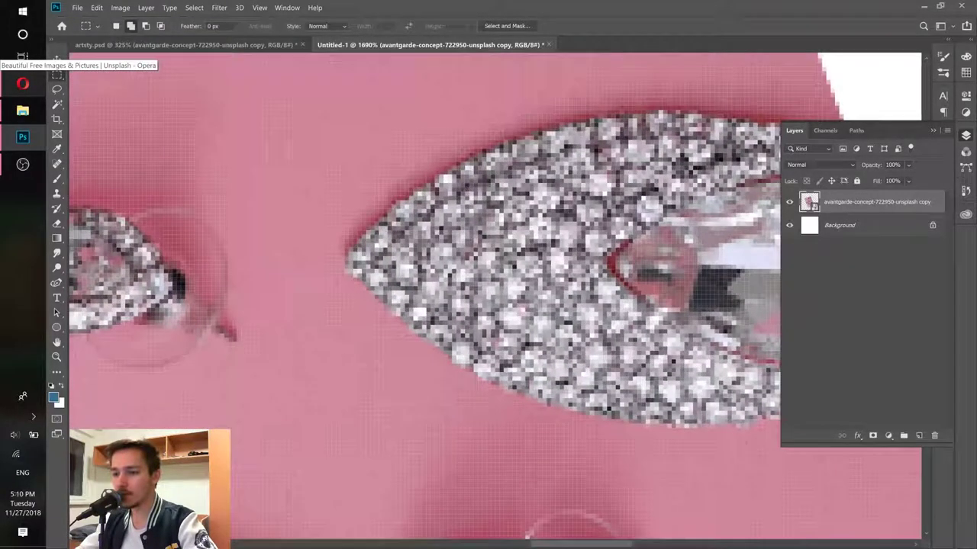
pyautogui.scroll(-2, 477, 226)
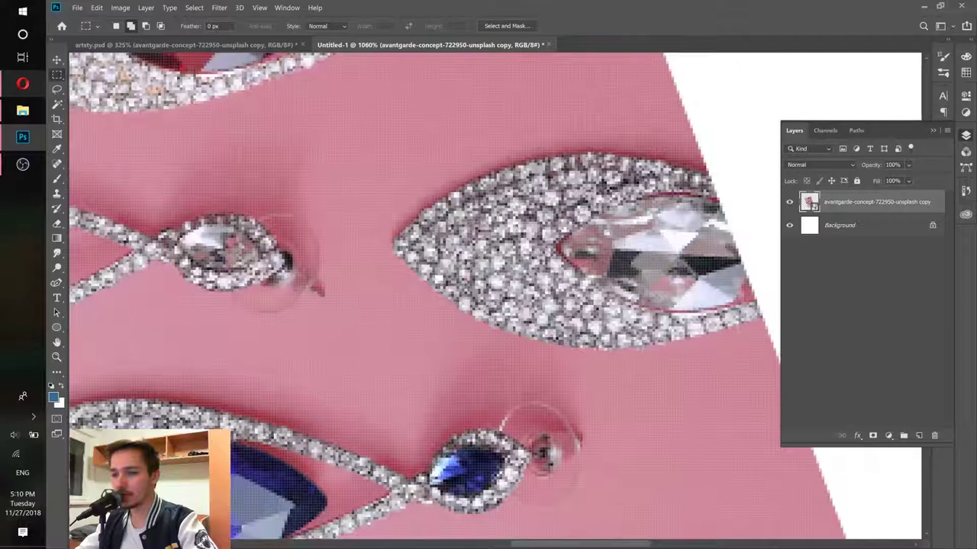
pyautogui.moveTo(496, 208); pyautogui.dragTo(547, 238)
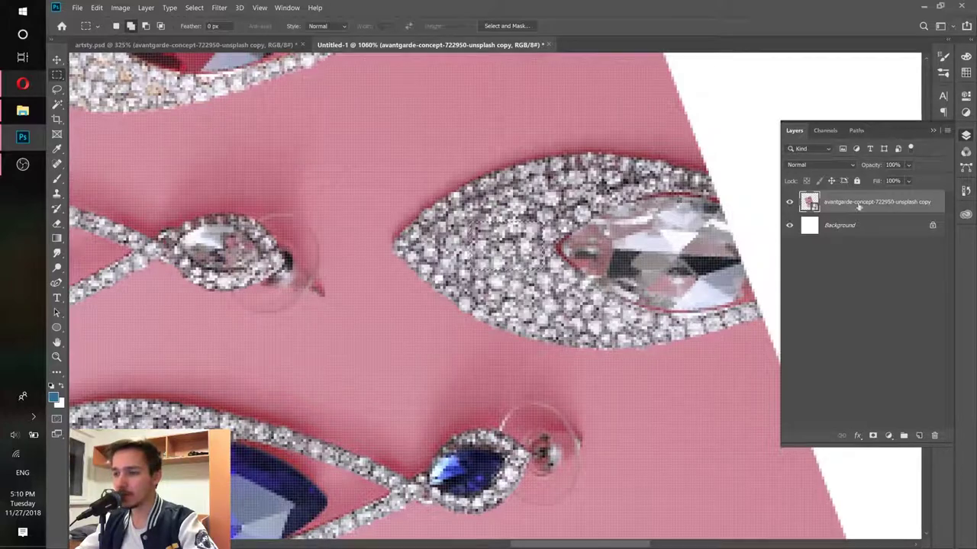
# Mask the jewellery layer to the selected patch and delete the white Background layer
pyautogui.click(873, 436)
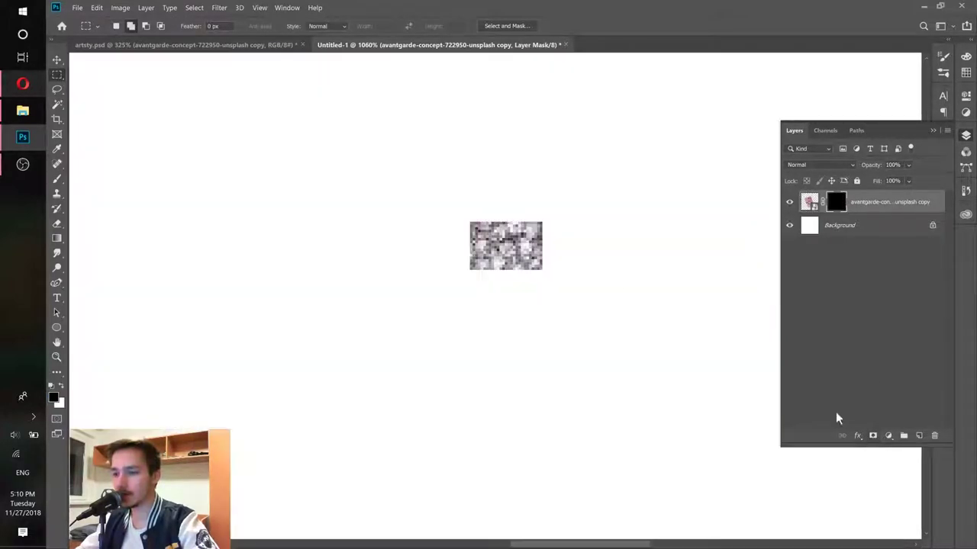
pyautogui.scroll(-5, 539, 230)
pyautogui.scroll(4, 528, 215)
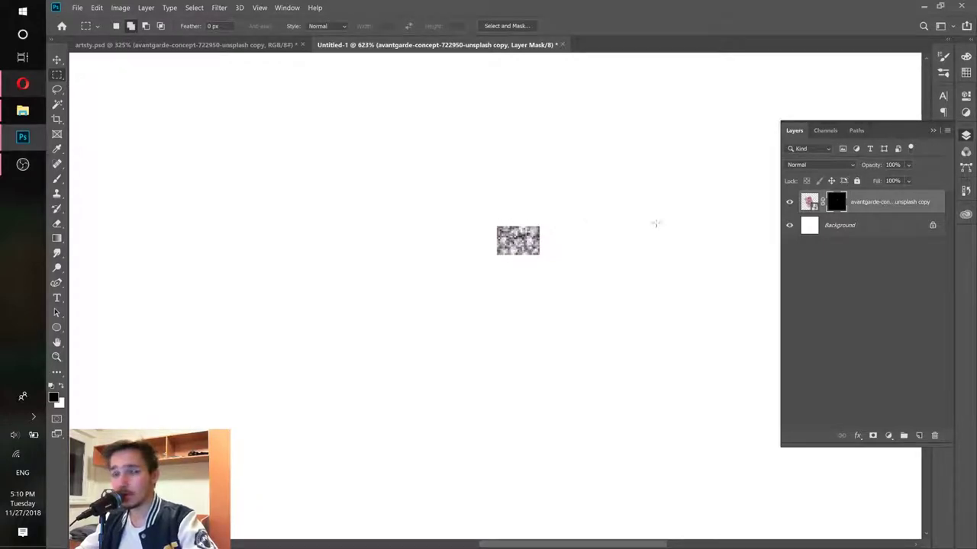
pyautogui.moveTo(891, 226); pyautogui.dragTo(934, 435)
pyautogui.scroll(-4, 588, 212)
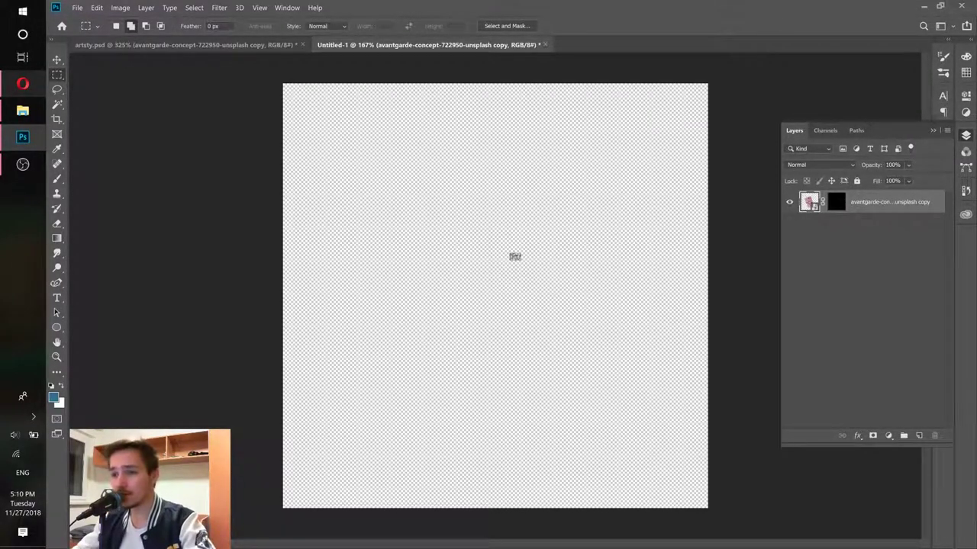
# Choose the Crop Tool and try a 1:1 crop ratio, zoomed in on the patch
pyautogui.click(56, 119)
pyautogui.click(86, 120)
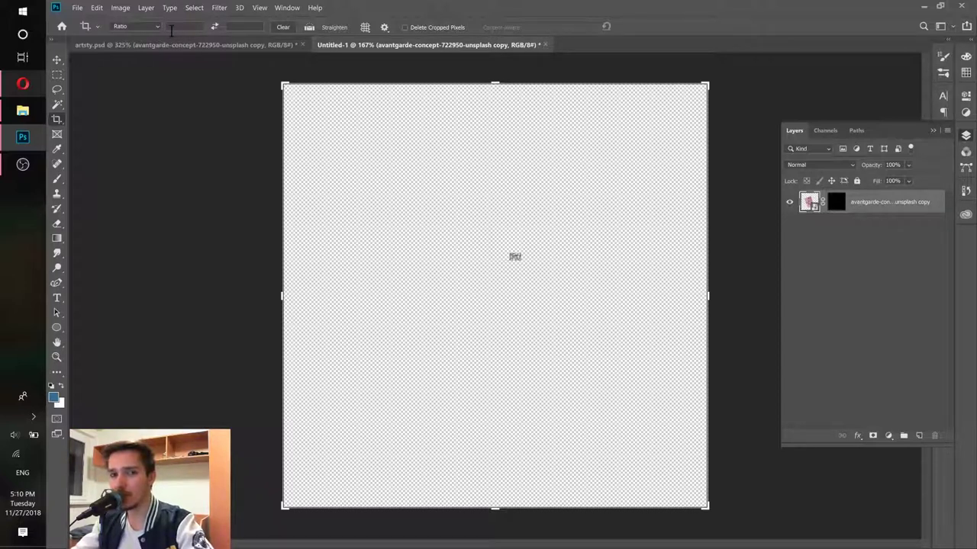
pyautogui.click(172, 29)
pyautogui.write('1')
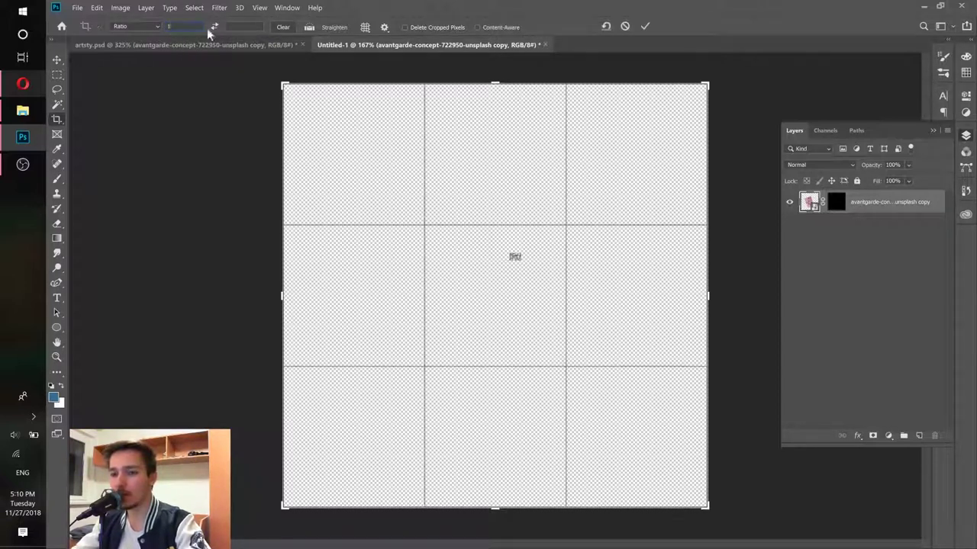
pyautogui.press('Tab')
pyautogui.write('1')
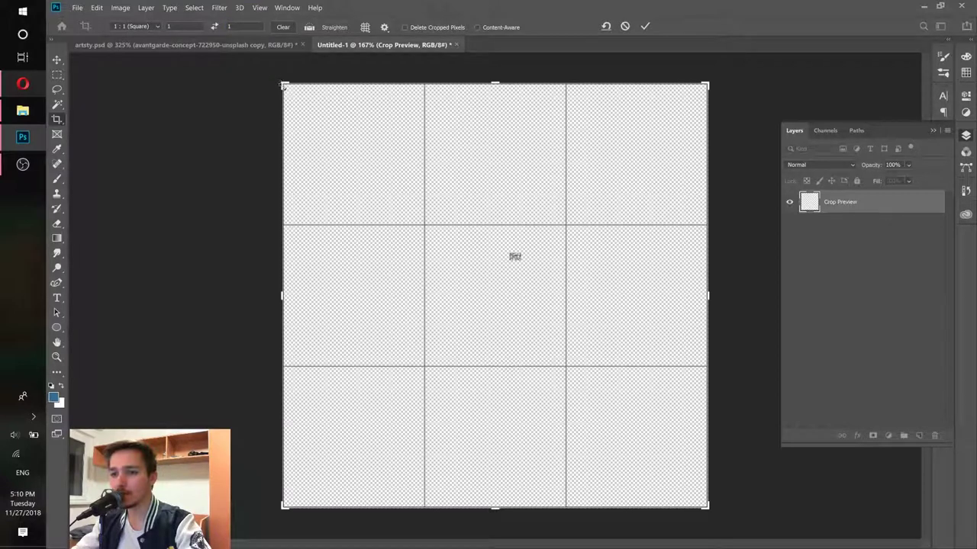
pyautogui.moveTo(283, 86); pyautogui.dragTo(332, 135)
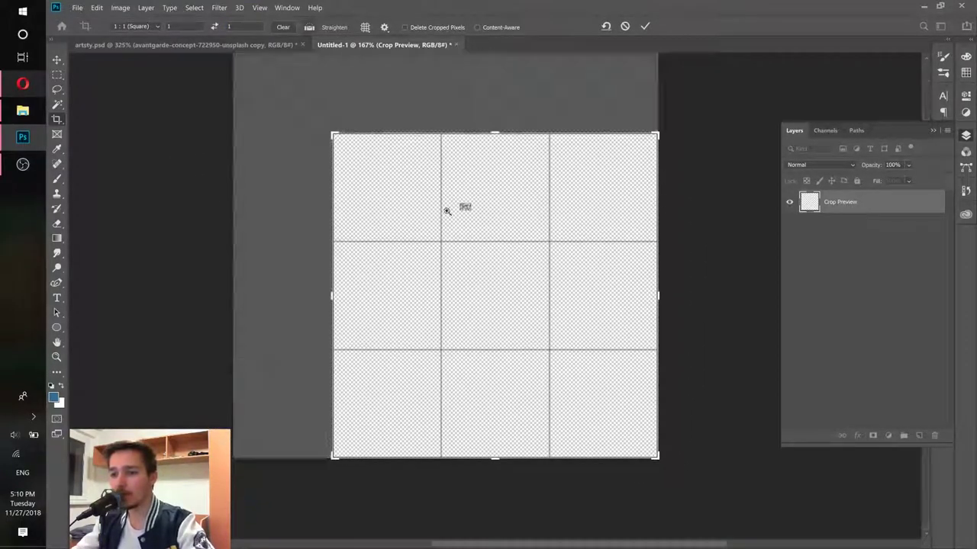
pyautogui.moveTo(447, 210); pyautogui.dragTo(373, 161)
# Clear the ratio, fit the crop box tightly around the rhinestone patch, and commit the crop
pyautogui.click(283, 28)
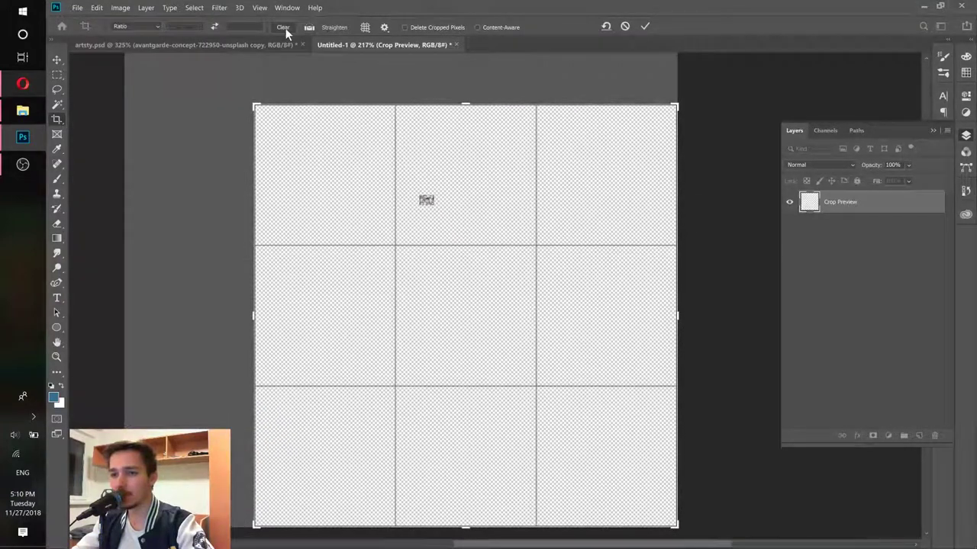
pyautogui.moveTo(425, 199); pyautogui.dragTo(340, 152)
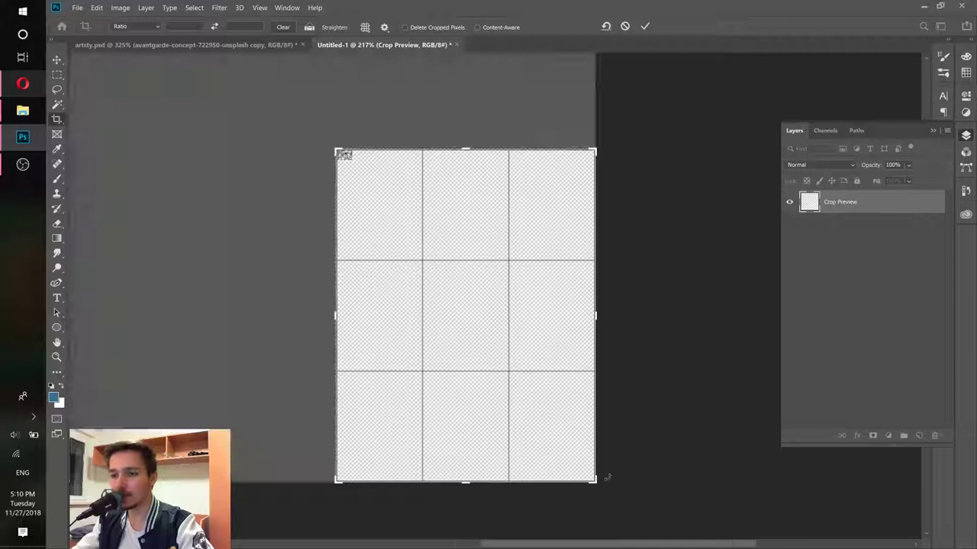
pyautogui.moveTo(597, 484); pyautogui.dragTo(475, 323)
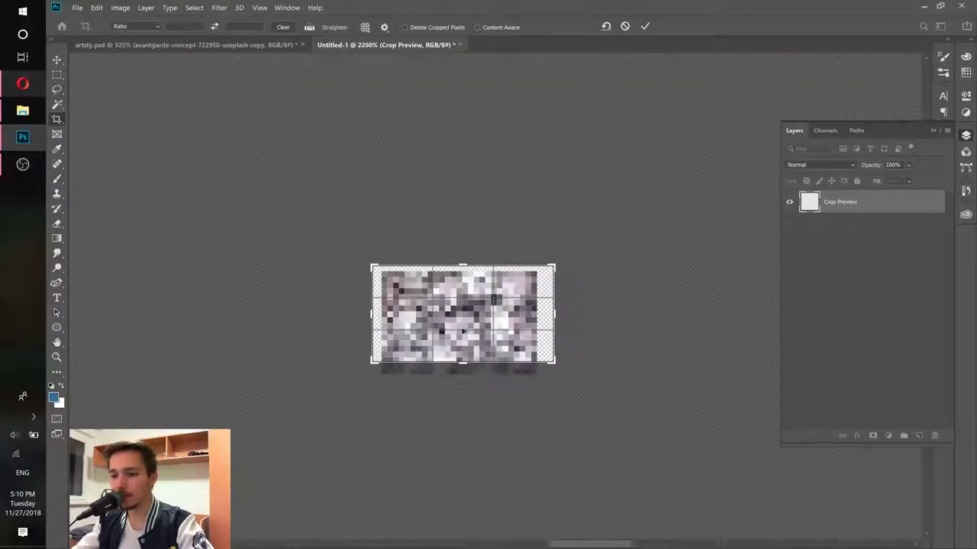
pyautogui.moveTo(368, 263); pyautogui.dragTo(377, 269)
pyautogui.moveTo(551, 321); pyautogui.dragTo(542, 313)
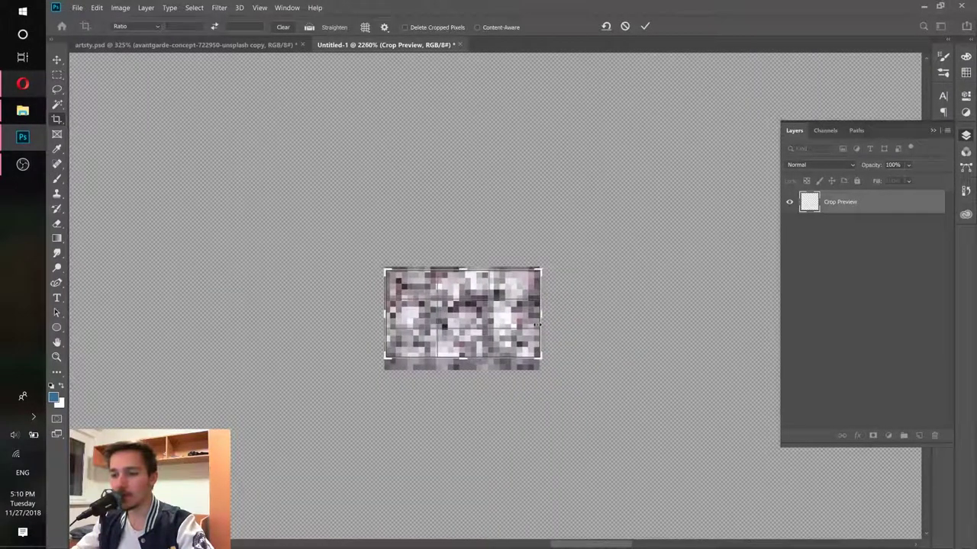
pyautogui.moveTo(460, 361); pyautogui.dragTo(469, 327)
pyautogui.scroll(3, 469, 328)
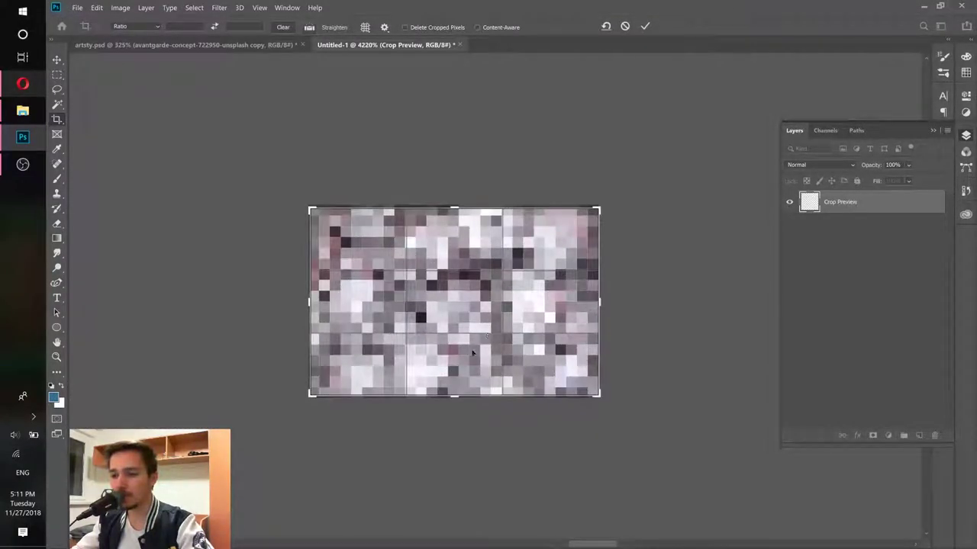
pyautogui.moveTo(600, 302); pyautogui.dragTo(599, 299)
pyautogui.click(644, 26)
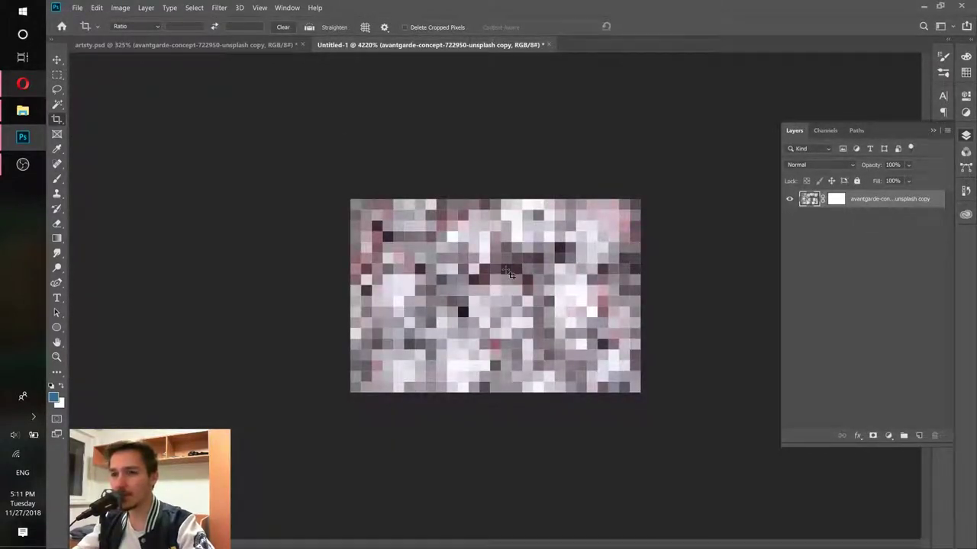
pyautogui.moveTo(510, 275); pyautogui.dragTo(479, 263)
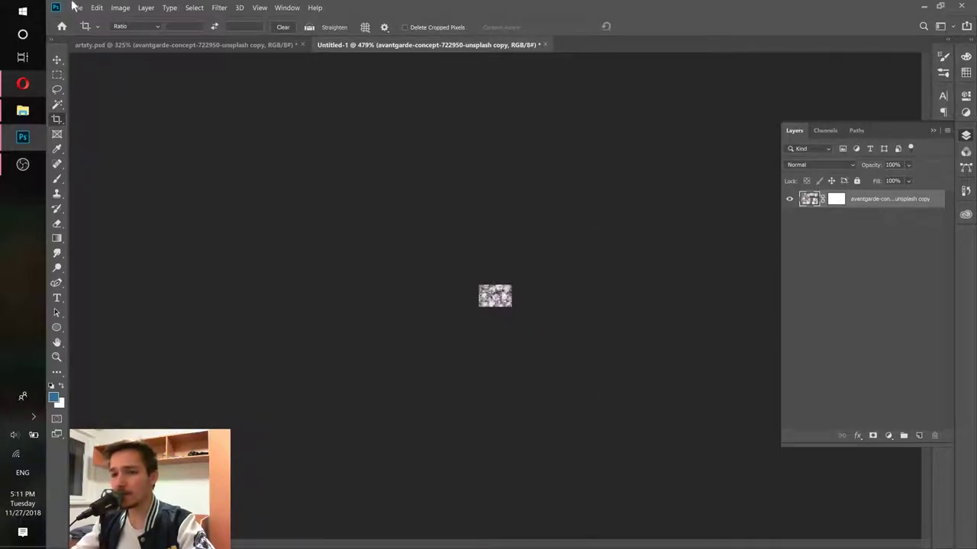
# Define the cropped rhinestone patch as a new pattern named 'diamonds'
pyautogui.click(94, 8)
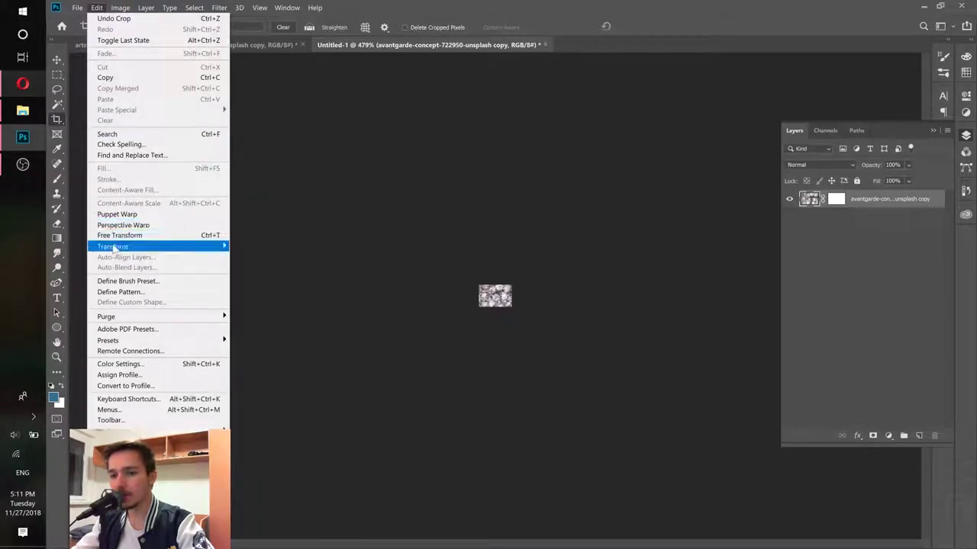
pyautogui.click(119, 291)
pyautogui.write('diamonds2')
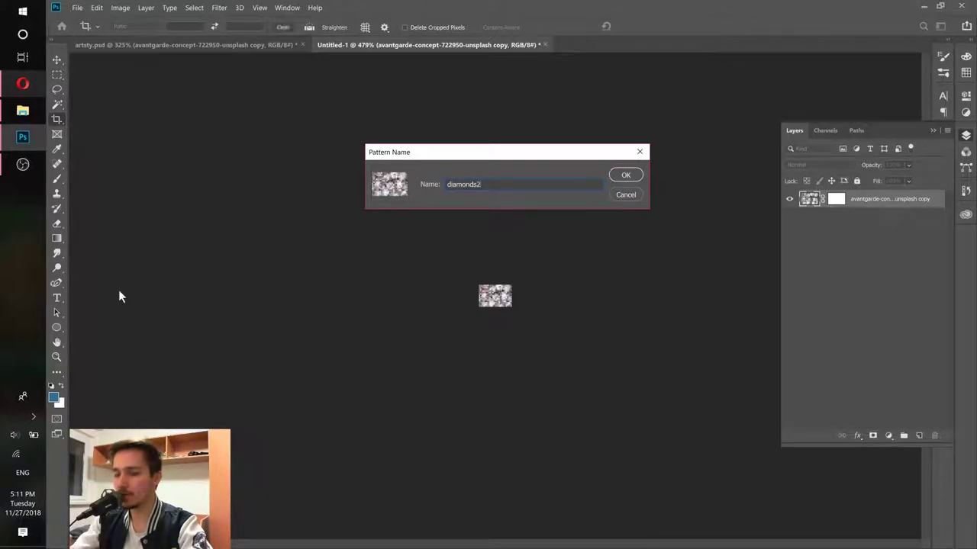
pyautogui.press('Return')
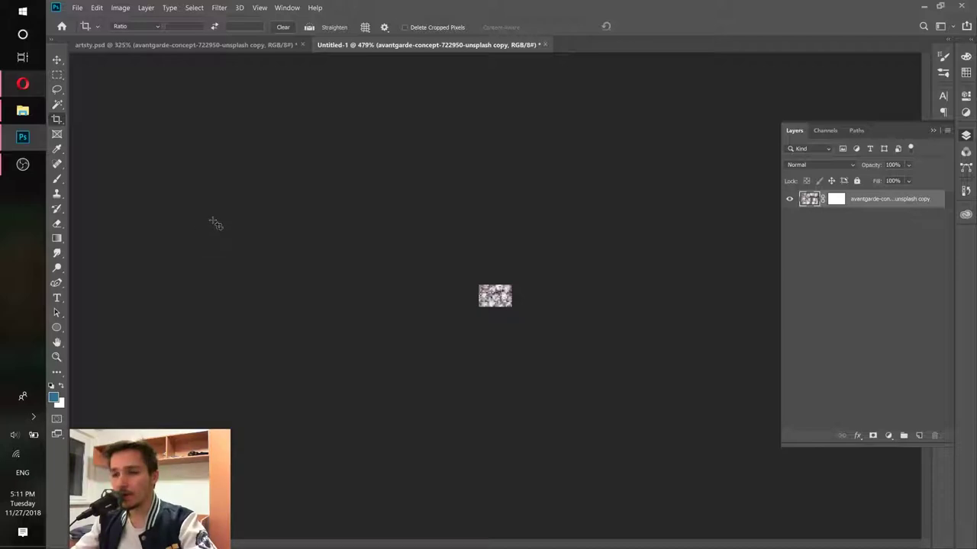
# Create a new document from the Custom 1000 × 1250 px recent preset
pyautogui.click(77, 8)
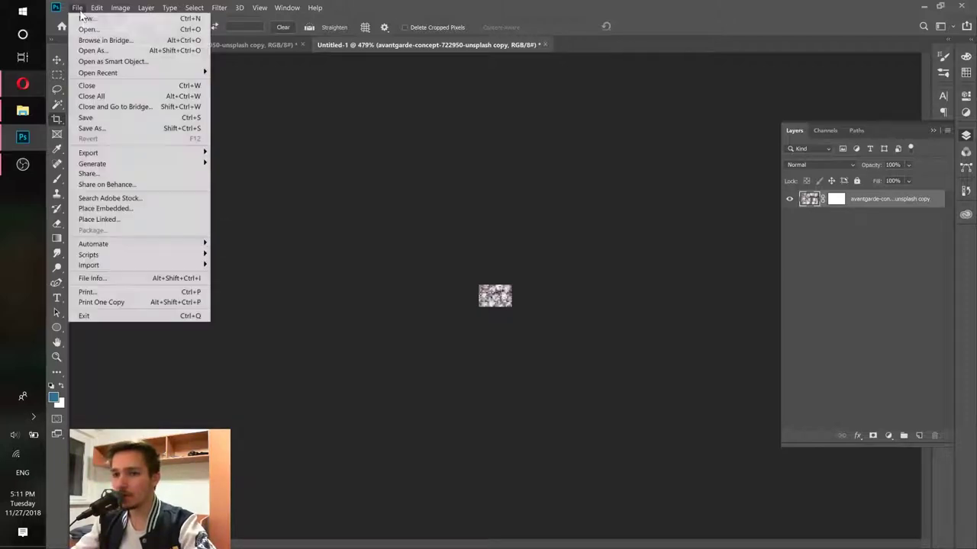
pyautogui.click(87, 23)
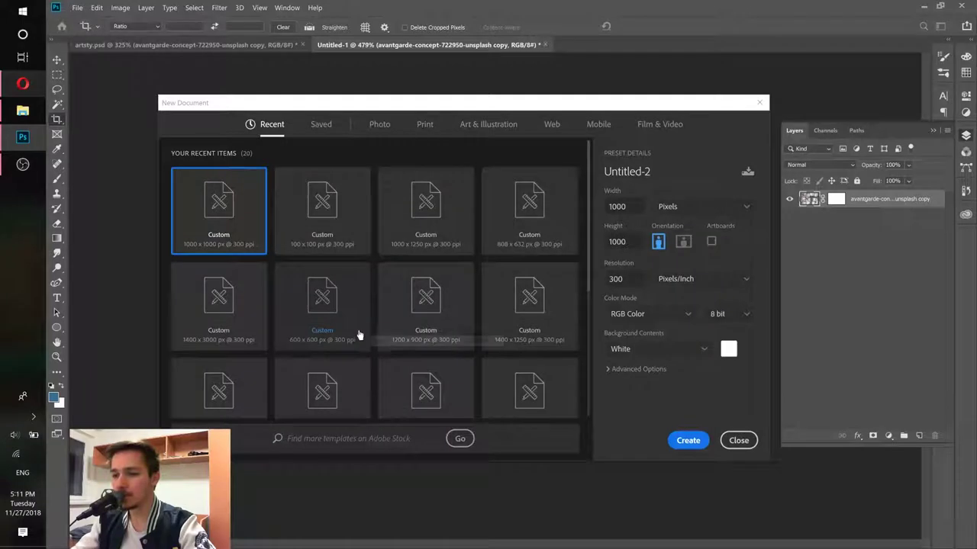
pyautogui.click(423, 211)
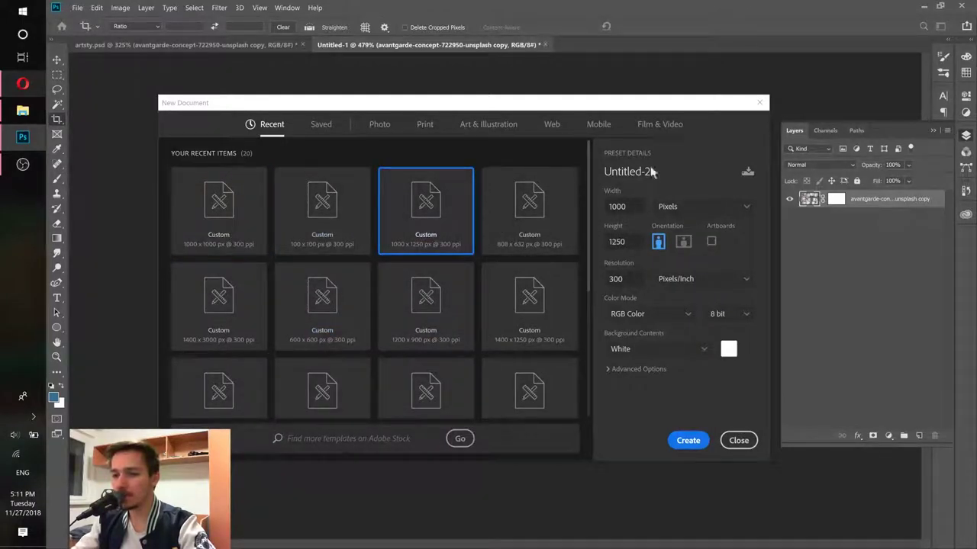
pyautogui.click(686, 443)
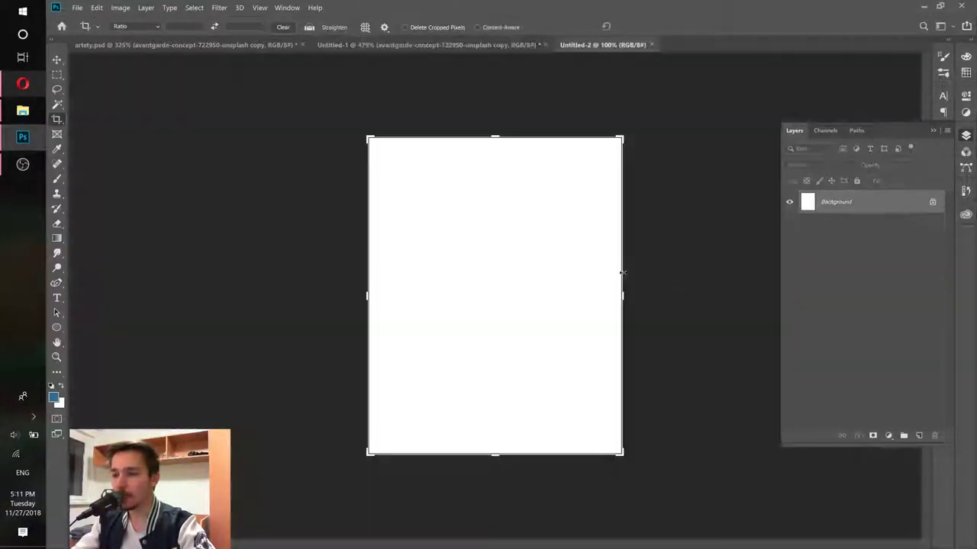
# Drag the lydz-leow-1073928-unsplash portrait from Downloads into Untitled-2 and scale it to fill the canvas
pyautogui.click(22, 110)
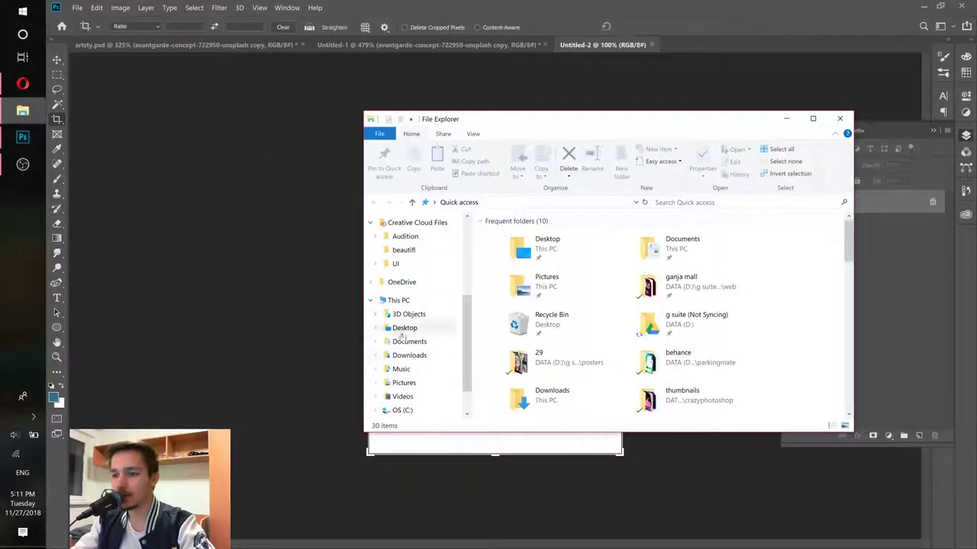
pyautogui.click(409, 356)
pyautogui.moveTo(656, 252); pyautogui.dragTo(458, 448)
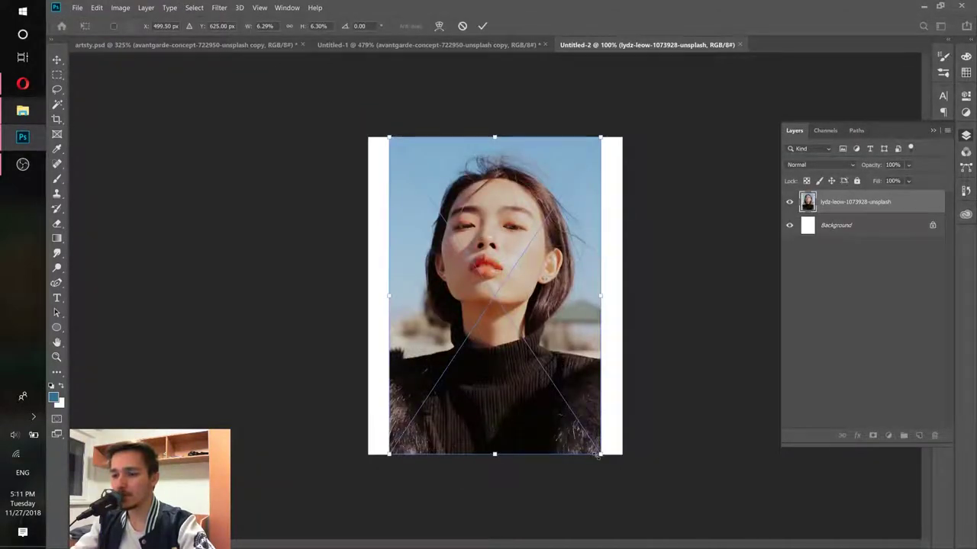
pyautogui.moveTo(599, 455); pyautogui.dragTo(627, 493)
pyautogui.moveTo(545, 284); pyautogui.dragTo(546, 303)
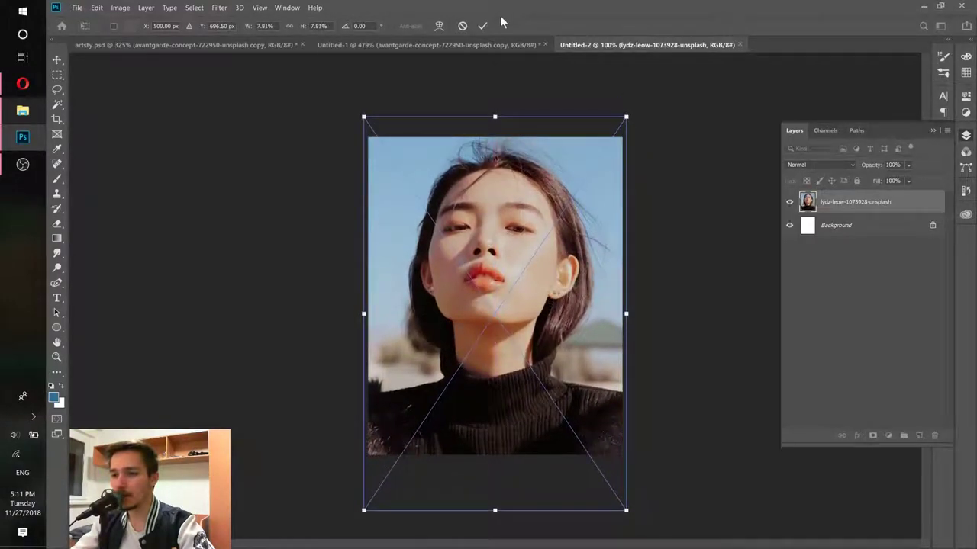
pyautogui.press('c')
pyautogui.click(482, 25)
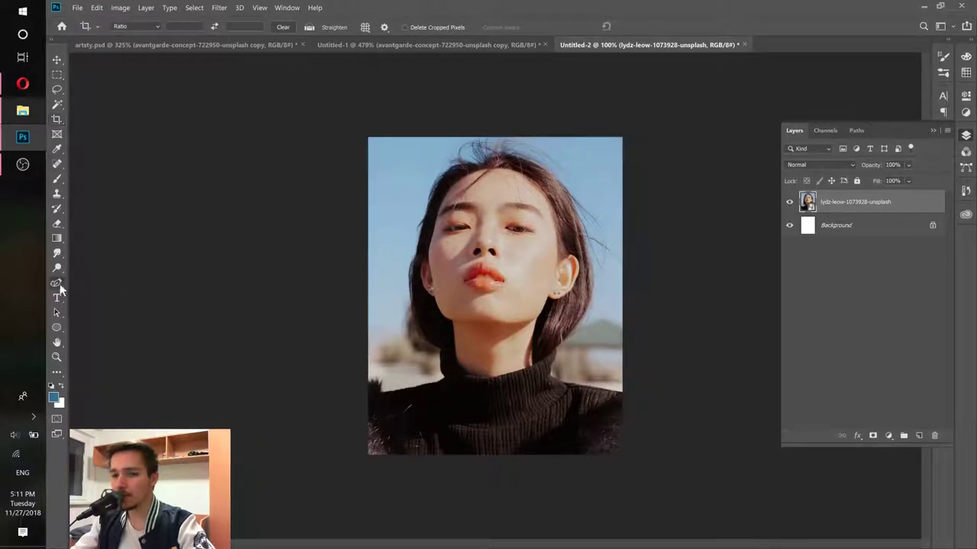
# Select the Curvature Pen Tool and set its drawing mode to Shape
pyautogui.click(57, 285)
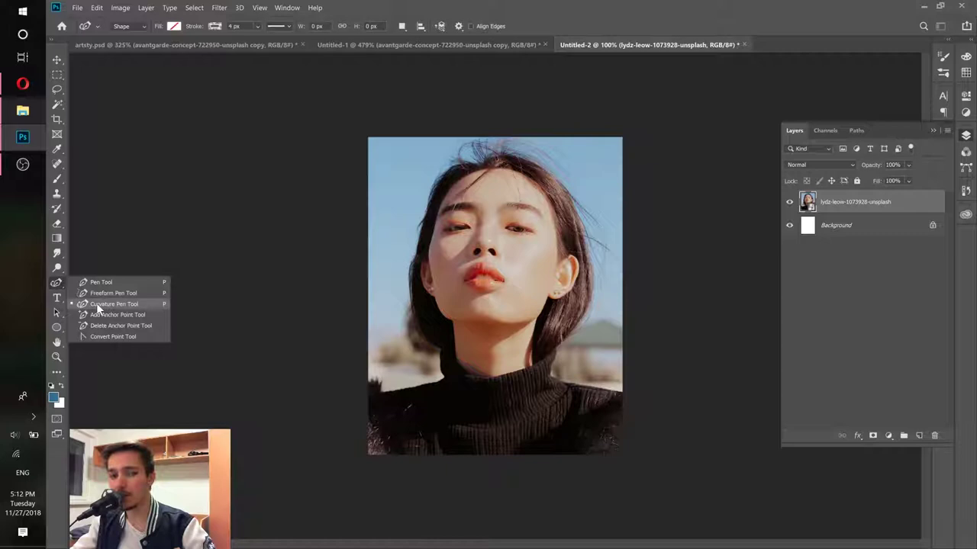
pyautogui.click(96, 303)
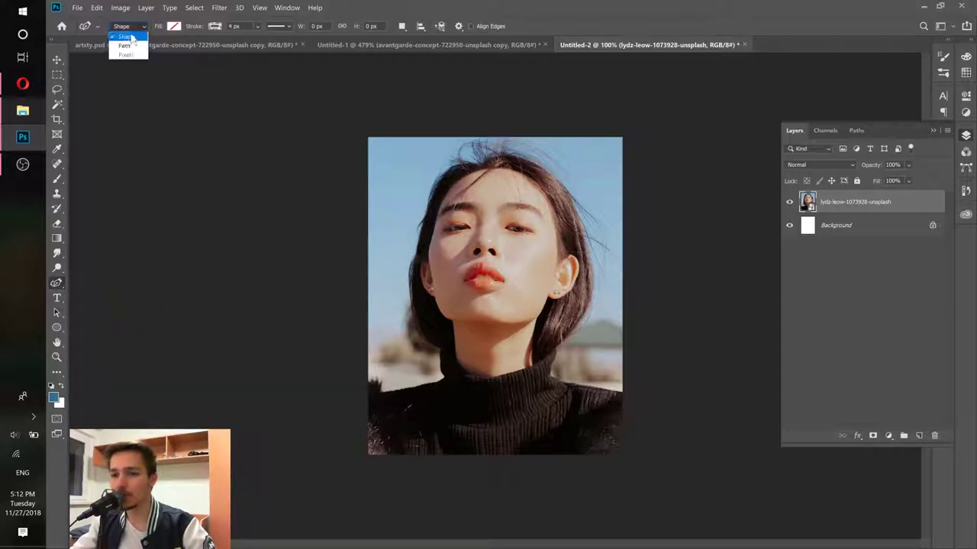
pyautogui.click(125, 46)
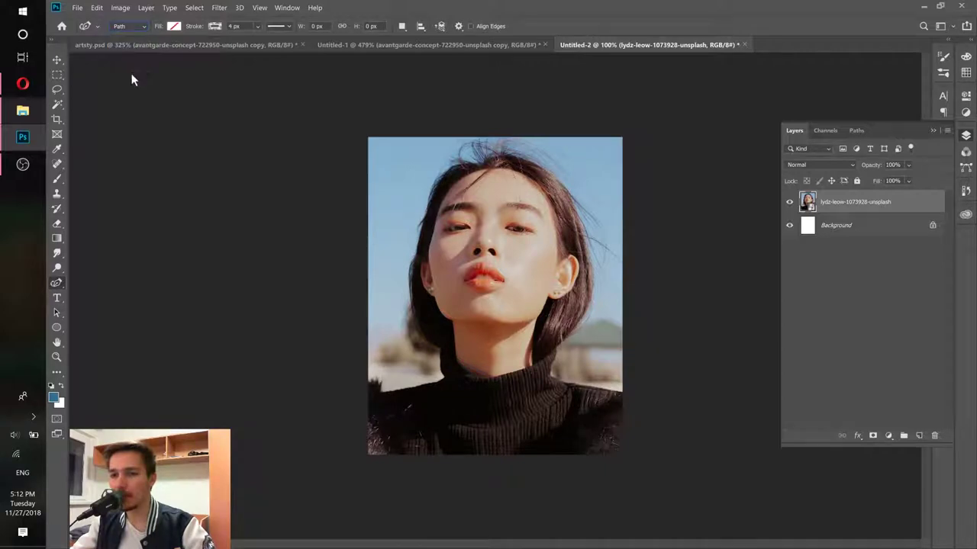
pyautogui.click(137, 29)
pyautogui.click(121, 38)
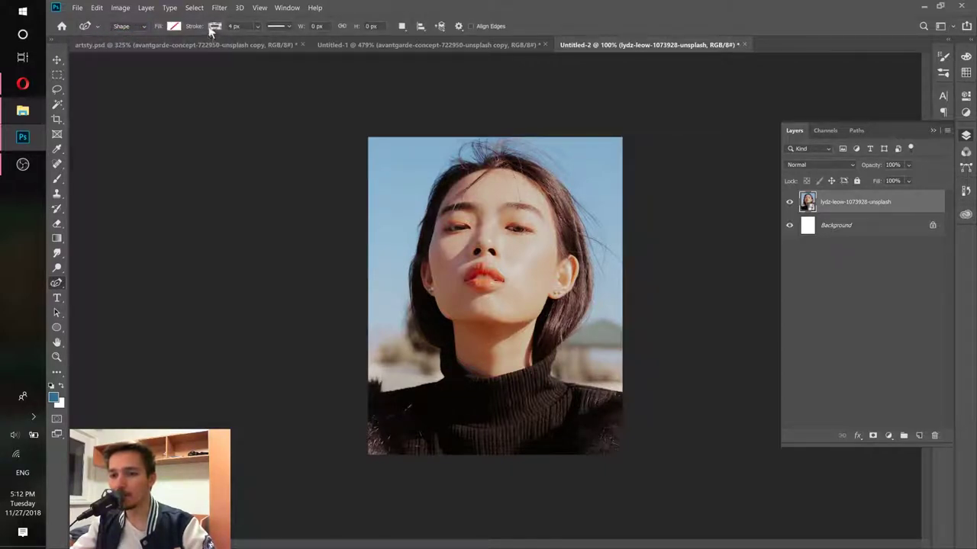
# Give the shape a 4 px diamonds pattern stroke and no fill
pyautogui.click(210, 27)
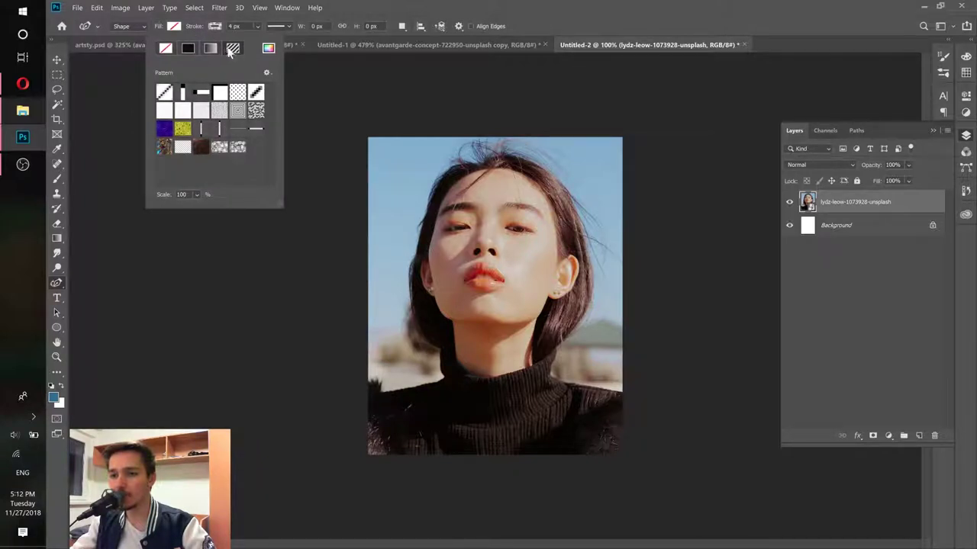
pyautogui.click(188, 48)
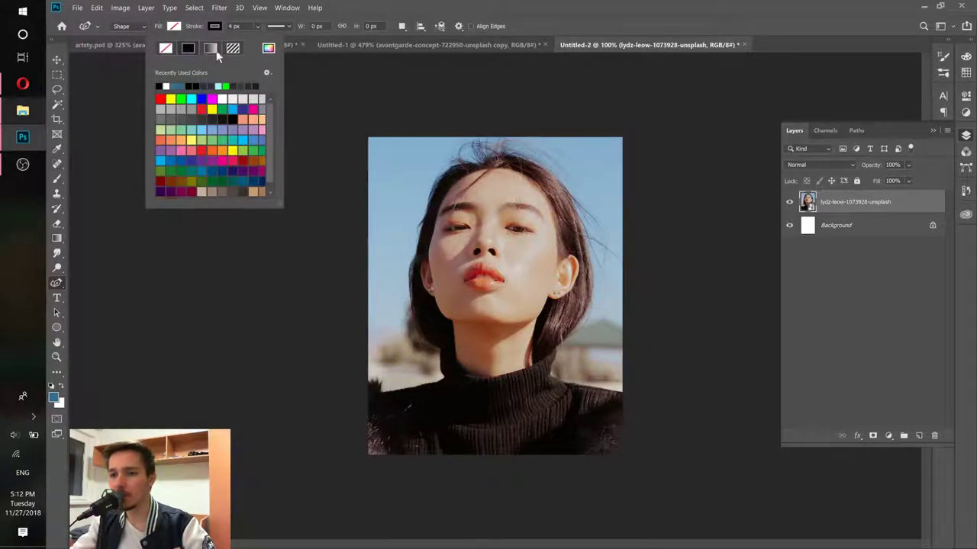
pyautogui.click(207, 48)
pyautogui.click(233, 48)
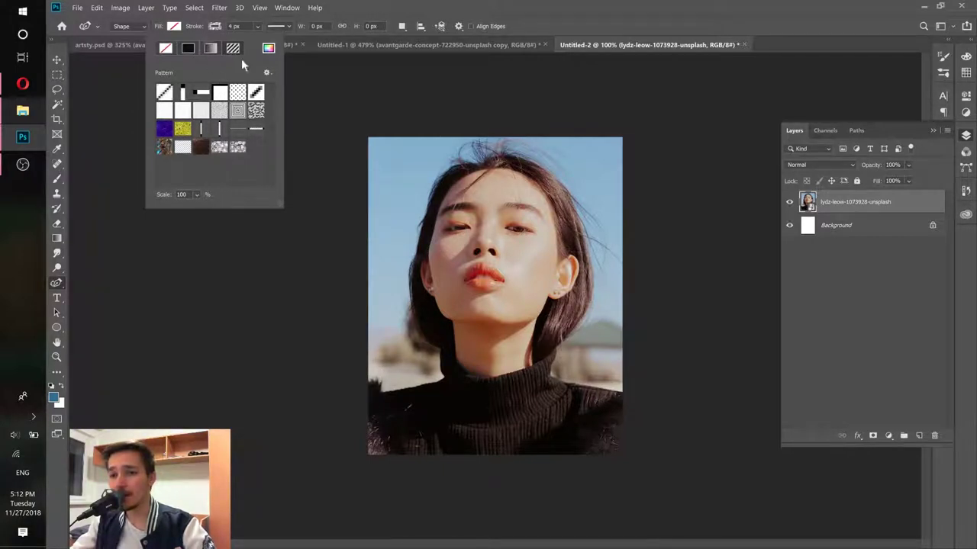
pyautogui.click(173, 26)
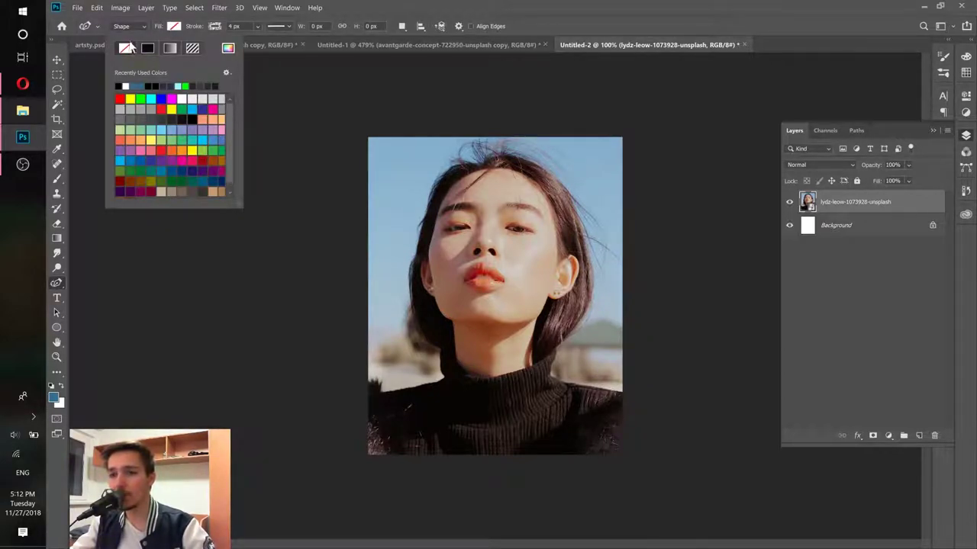
pyautogui.click(235, 23)
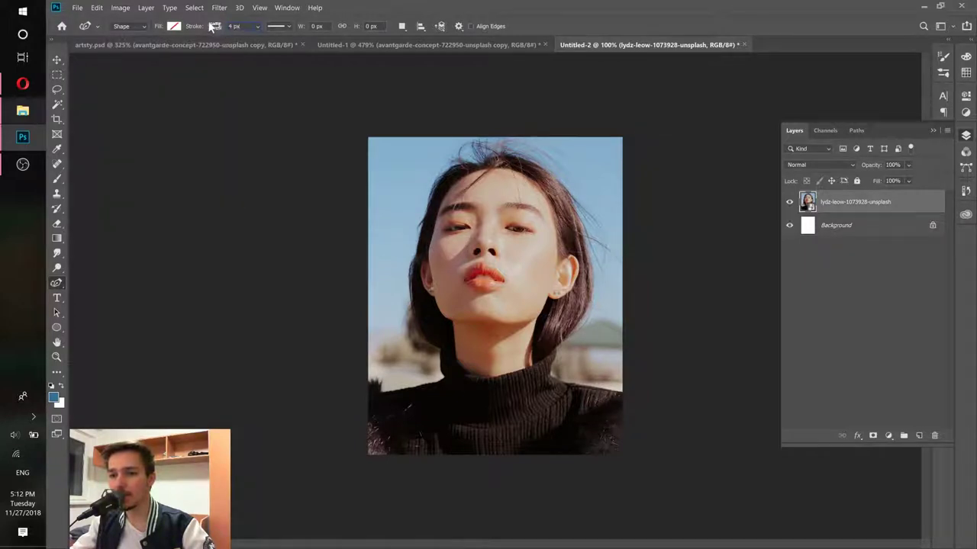
pyautogui.click(238, 26)
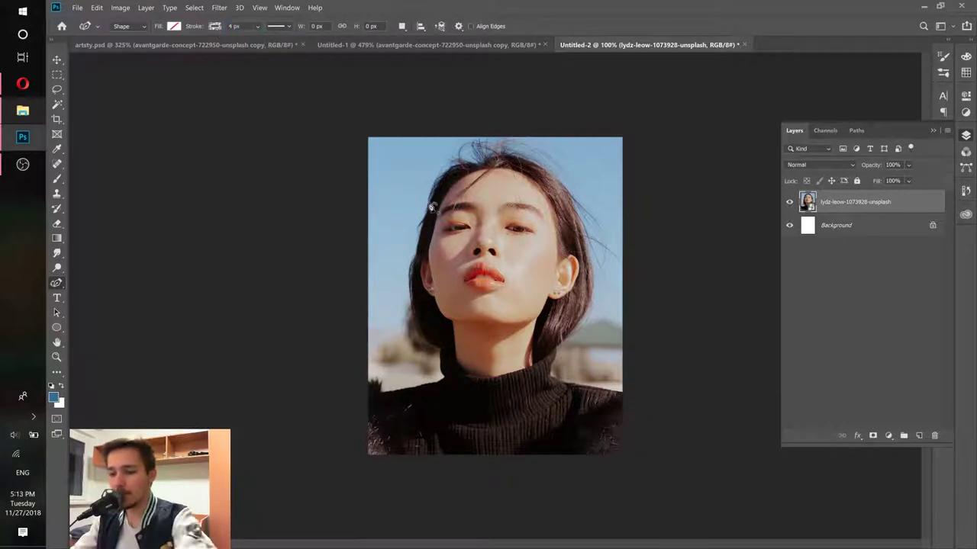
# Trace the ear's outer rim down around the earlobe as diamond-stroked Shape 1
pyautogui.scroll(3, 492, 257)
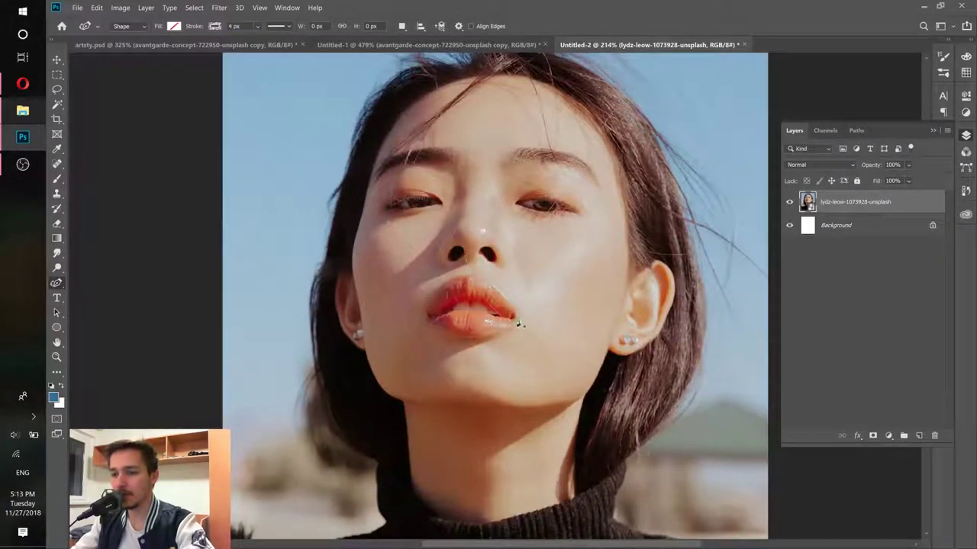
pyautogui.moveTo(581, 340); pyautogui.dragTo(463, 219)
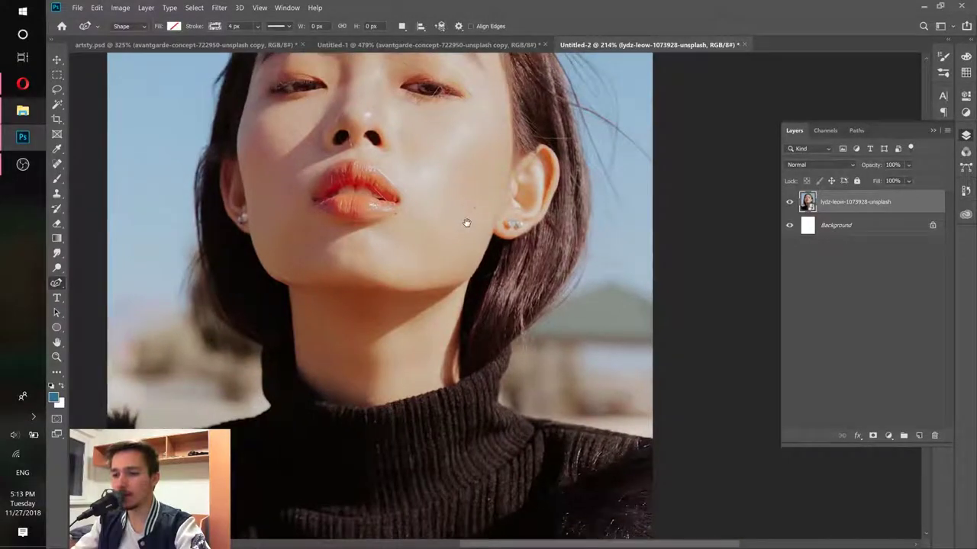
pyautogui.scroll(5, 466, 221)
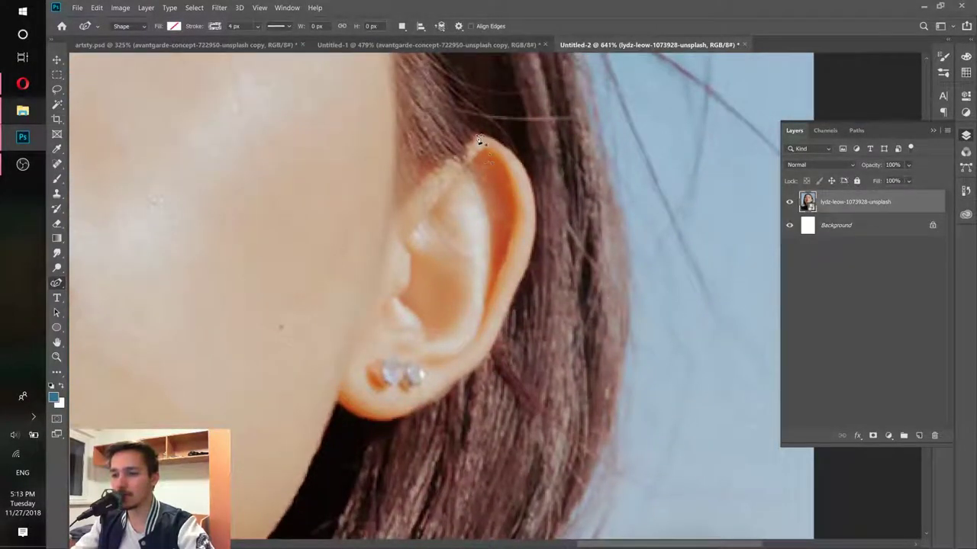
pyautogui.click(478, 140)
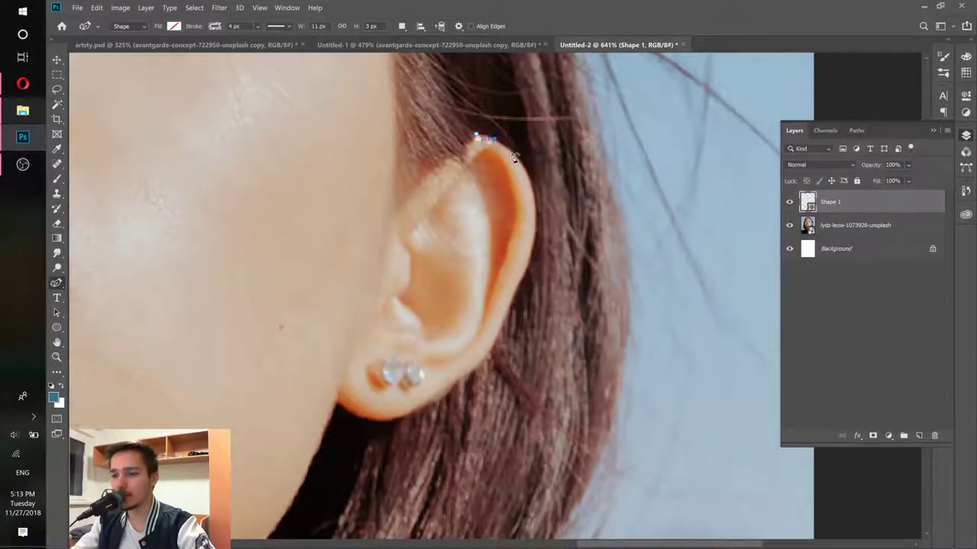
pyautogui.moveTo(514, 156)
pyautogui.mouseDown()
pyautogui.moveTo(534, 187)
pyautogui.moveTo(537, 246)
pyautogui.moveTo(482, 363)
pyautogui.mouseUp()
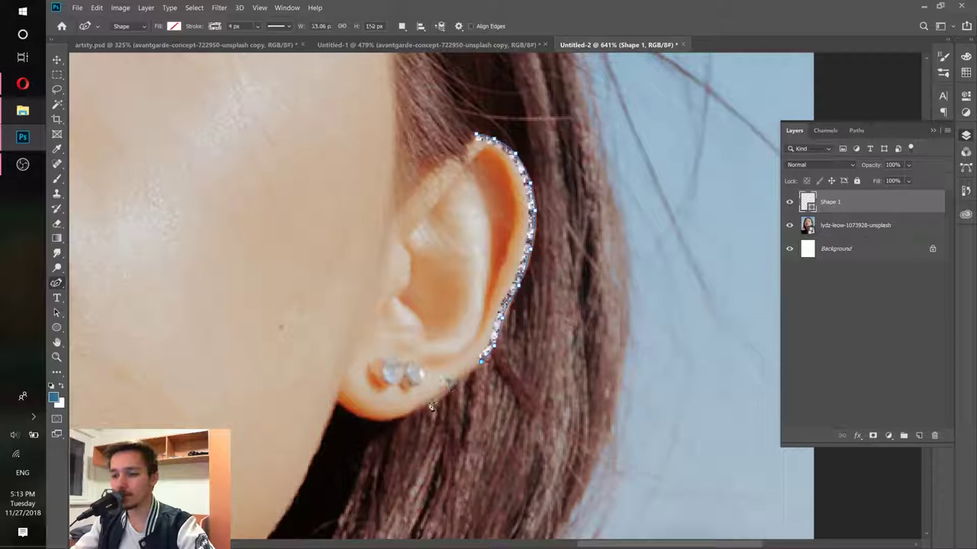
pyautogui.moveTo(431, 407)
pyautogui.mouseDown()
pyautogui.moveTo(389, 424)
pyautogui.moveTo(336, 395)
pyautogui.mouseUp()
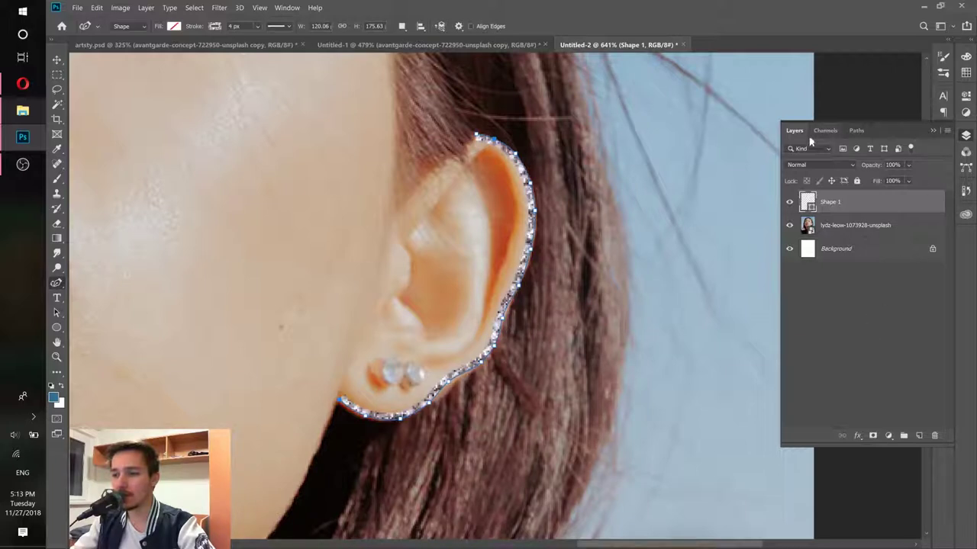
pyautogui.click(965, 135)
pyautogui.click(966, 135)
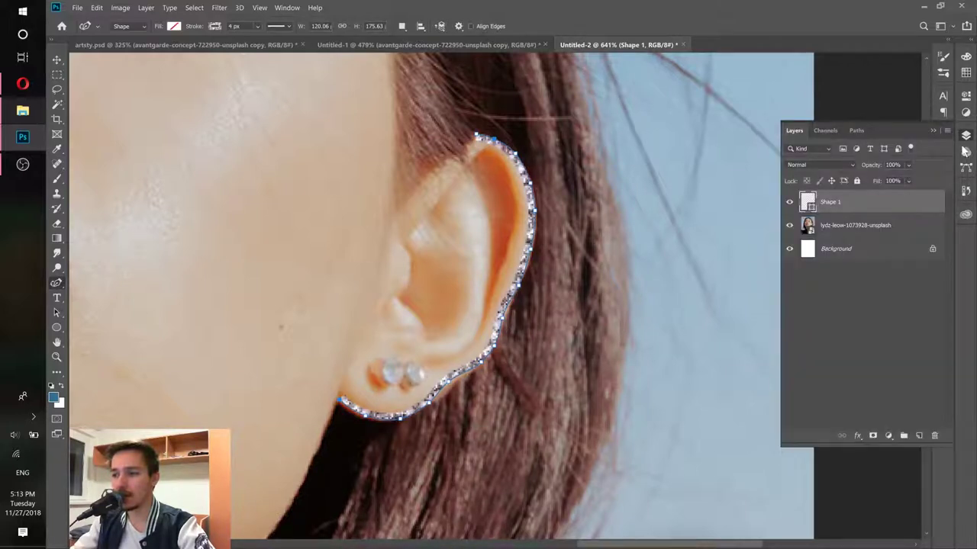
pyautogui.click(906, 313)
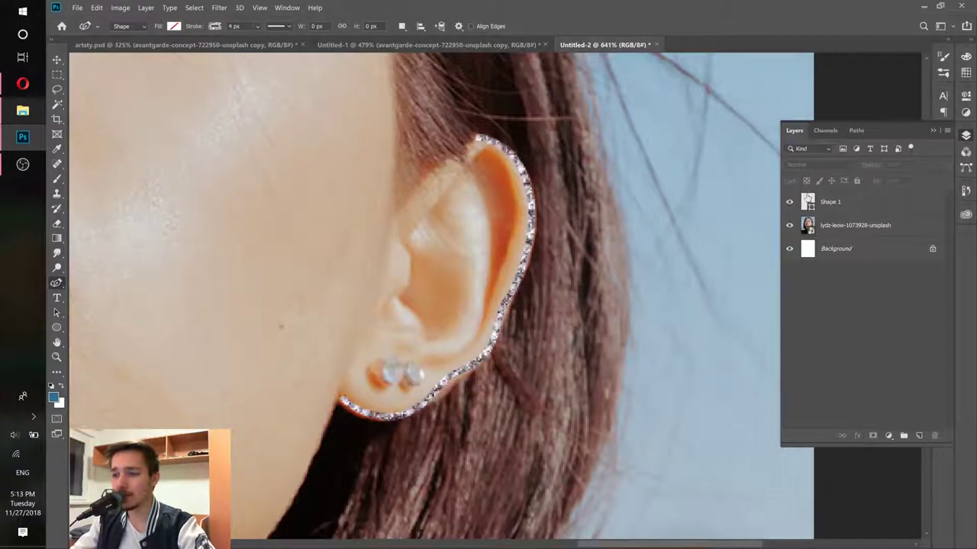
pyautogui.click(843, 203)
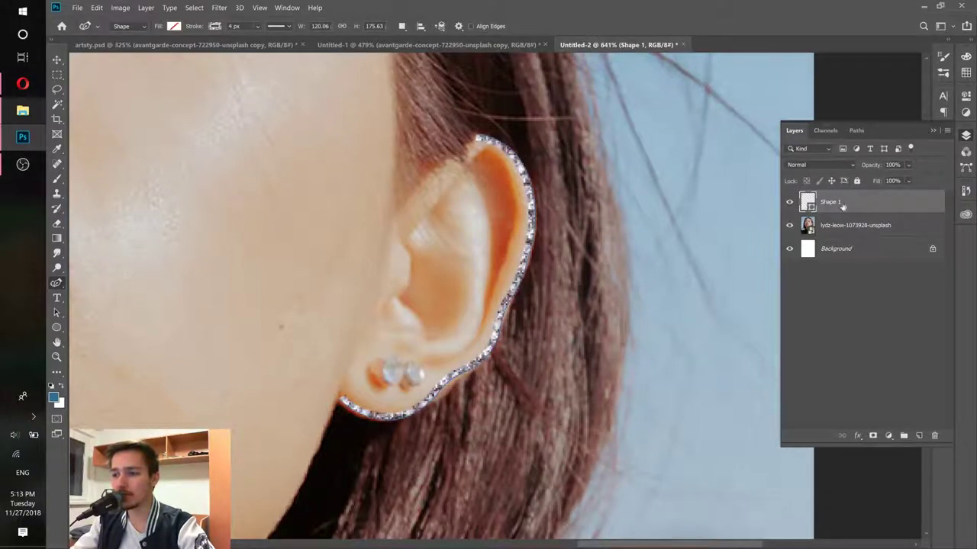
pyautogui.click(789, 204)
pyautogui.click(789, 204)
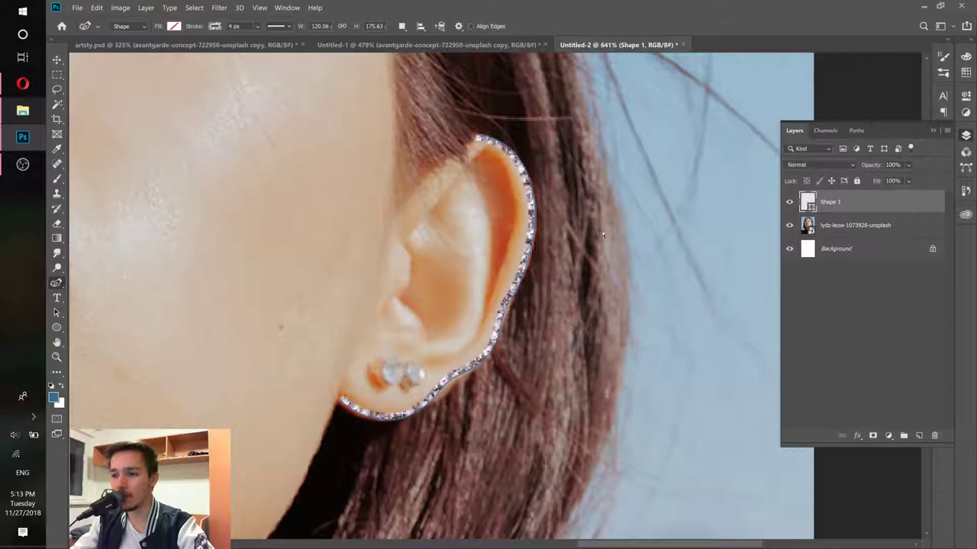
pyautogui.scroll(-5, 466, 242)
pyautogui.scroll(6, 466, 242)
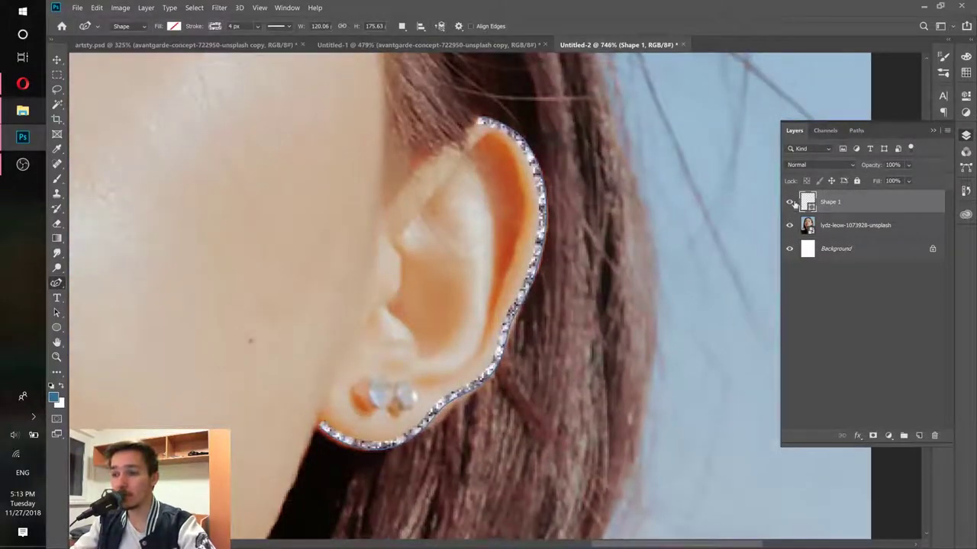
pyautogui.click(789, 204)
pyautogui.click(789, 204)
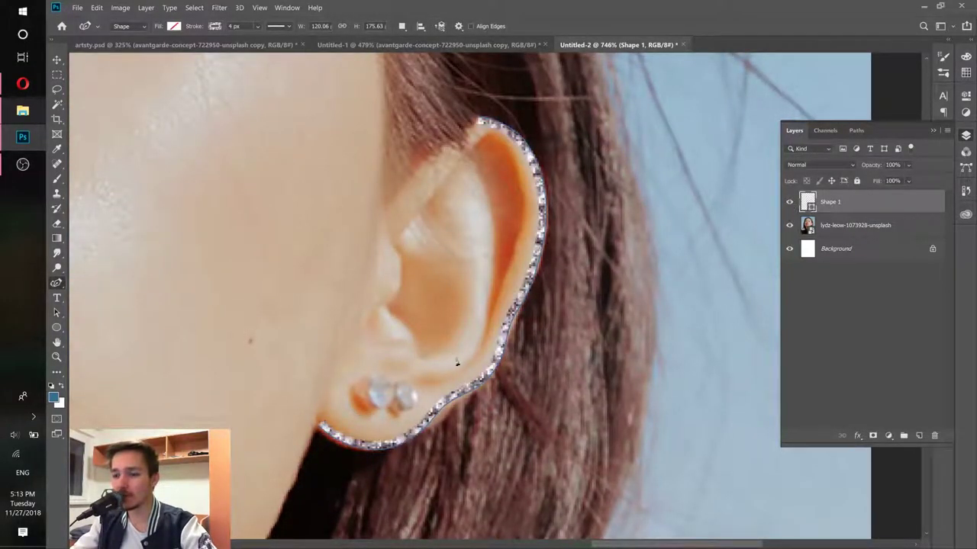
pyautogui.scroll(-5, 450, 279)
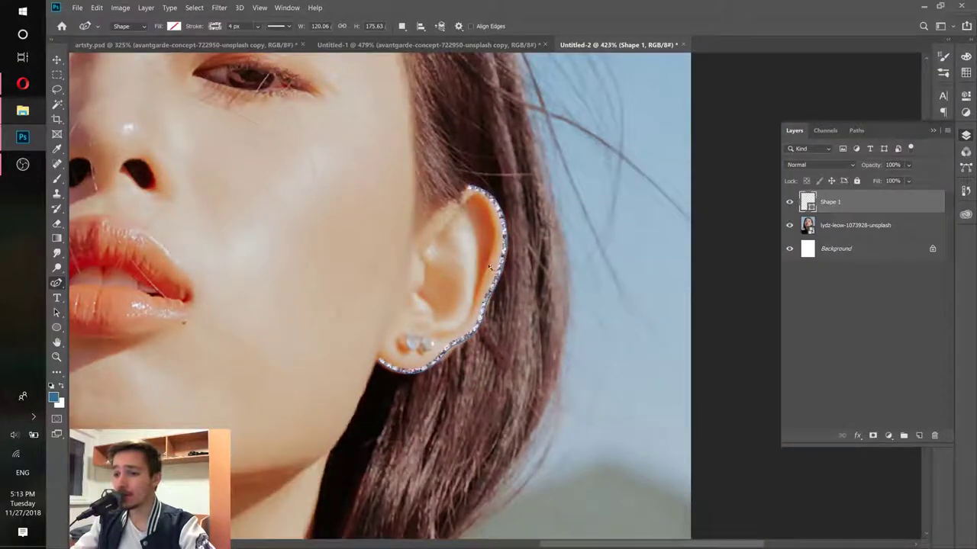
pyautogui.scroll(6, 490, 267)
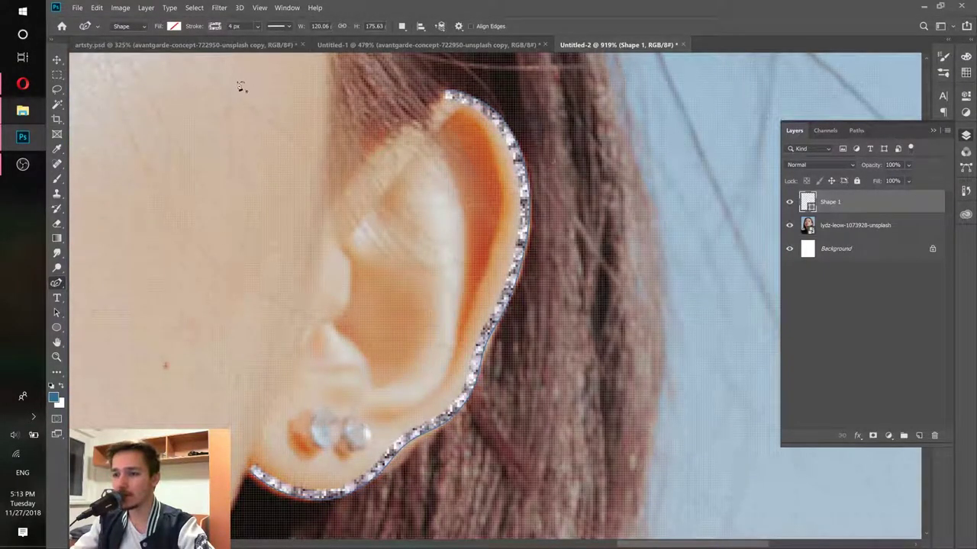
pyautogui.click(235, 27)
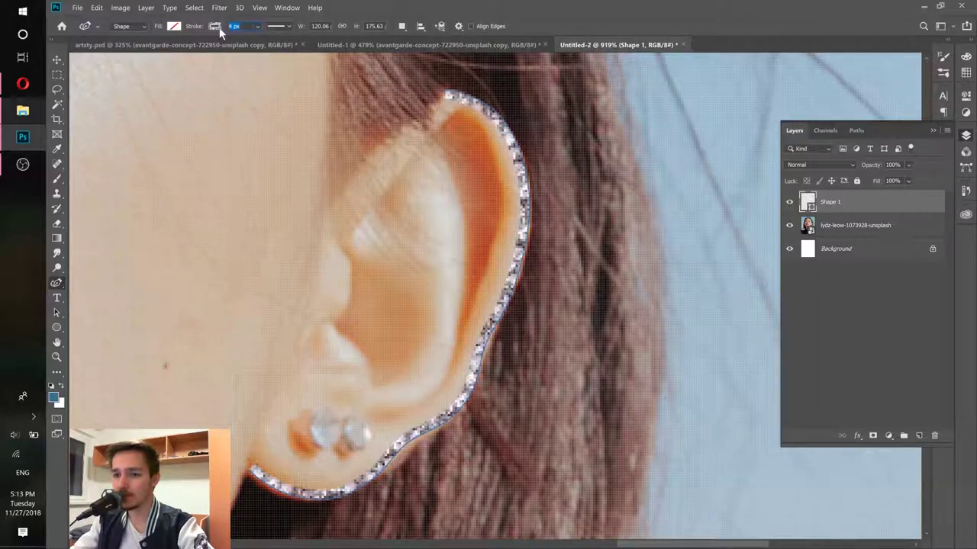
pyautogui.write('10')
pyautogui.press('Return')
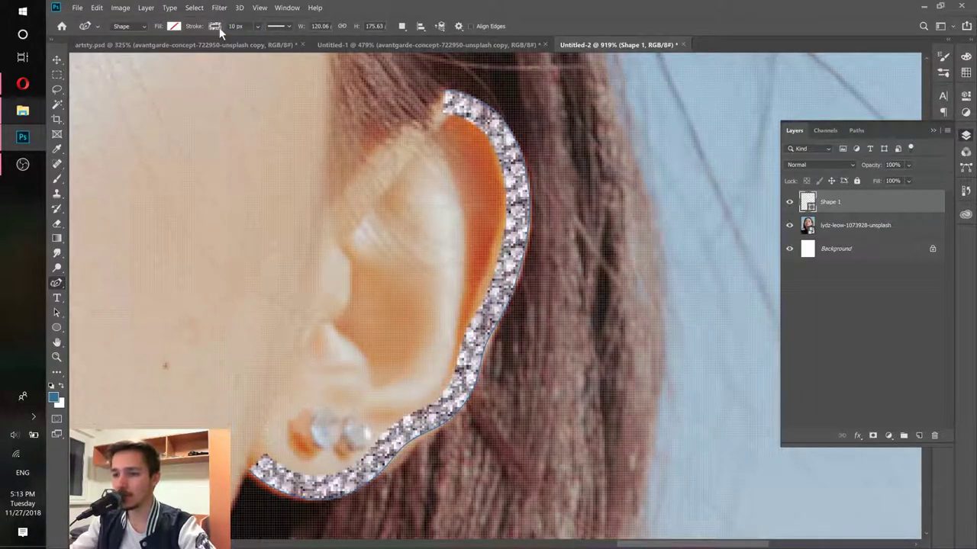
pyautogui.click(241, 27)
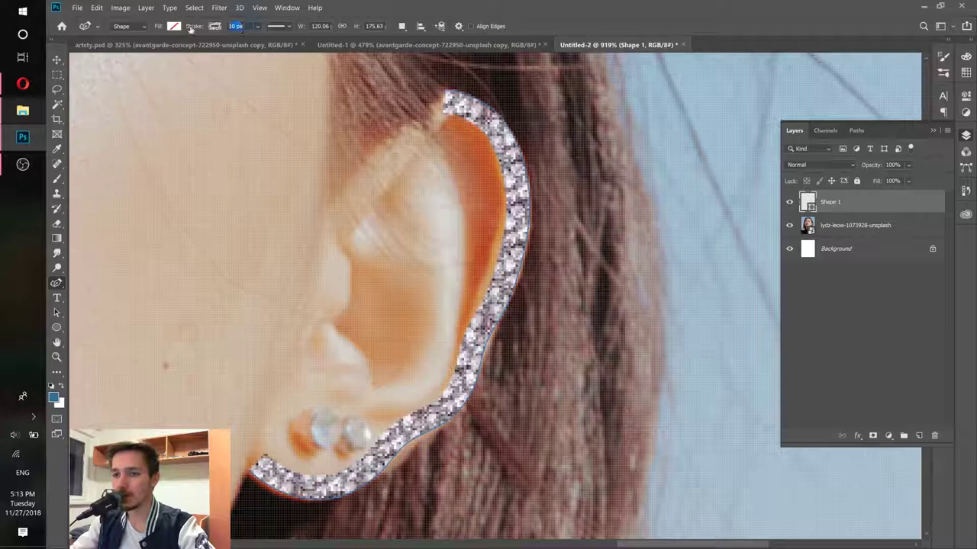
pyautogui.write('1')
pyautogui.press('Return')
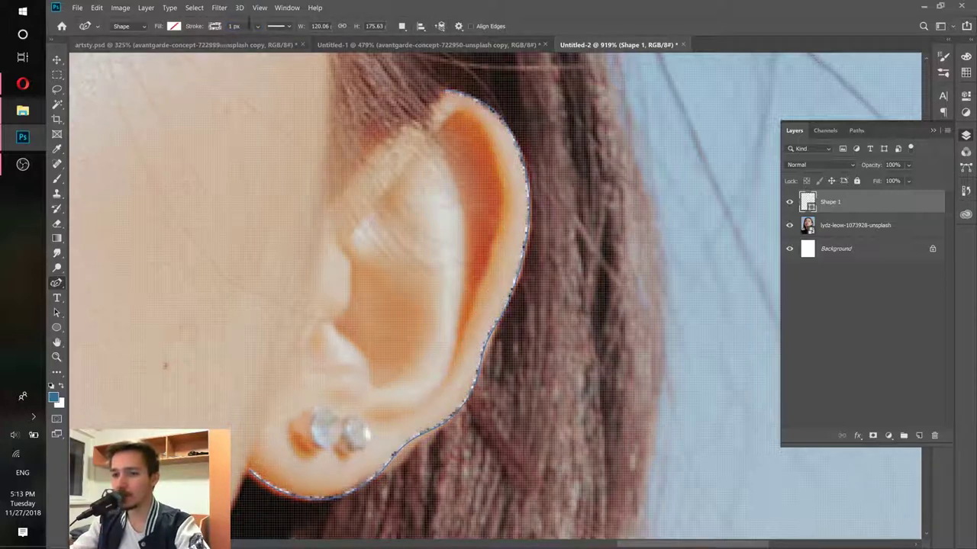
pyautogui.click(236, 26)
pyautogui.write('4')
pyautogui.press('Return')
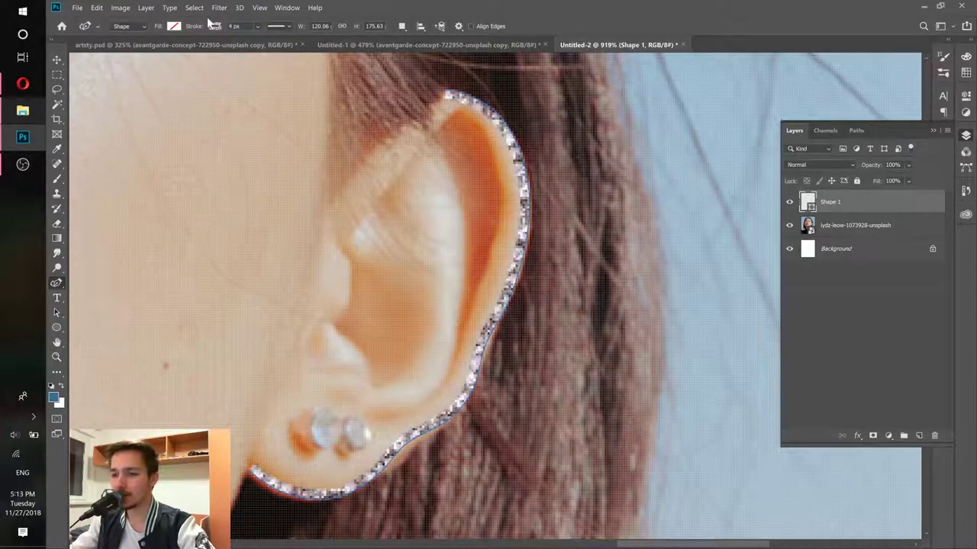
# Deselect the ear contour shape layer in the portrait
pyautogui.scroll(-5, 348, 157)
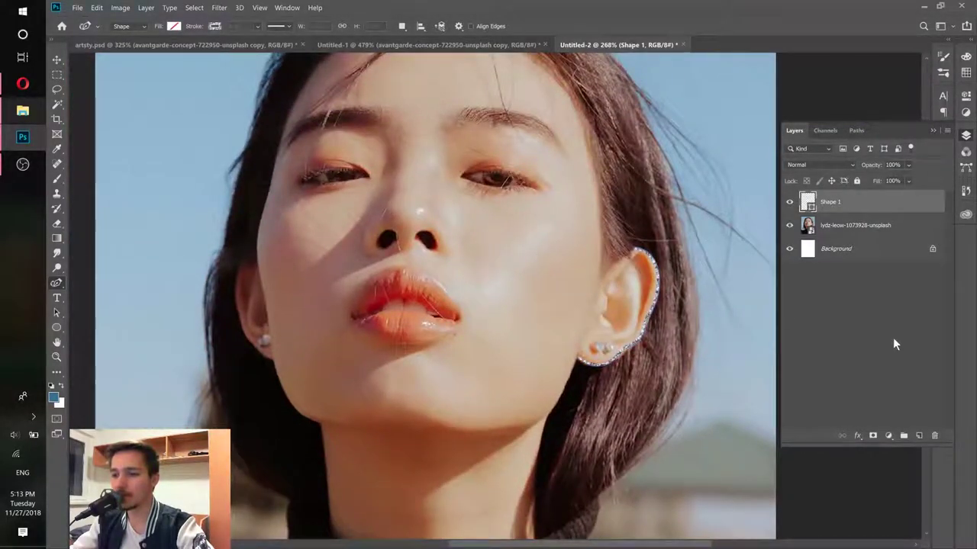
pyautogui.click(893, 338)
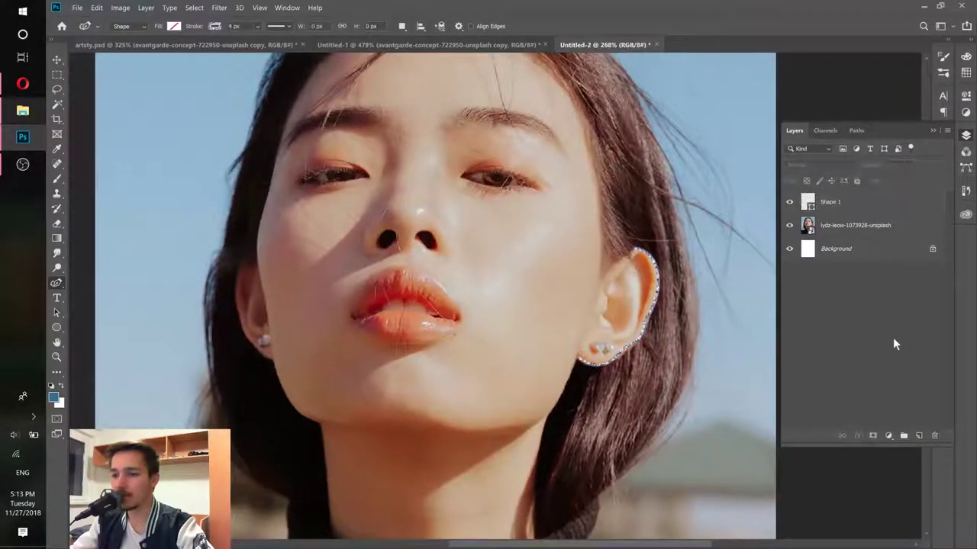
pyautogui.scroll(-1, 615, 305)
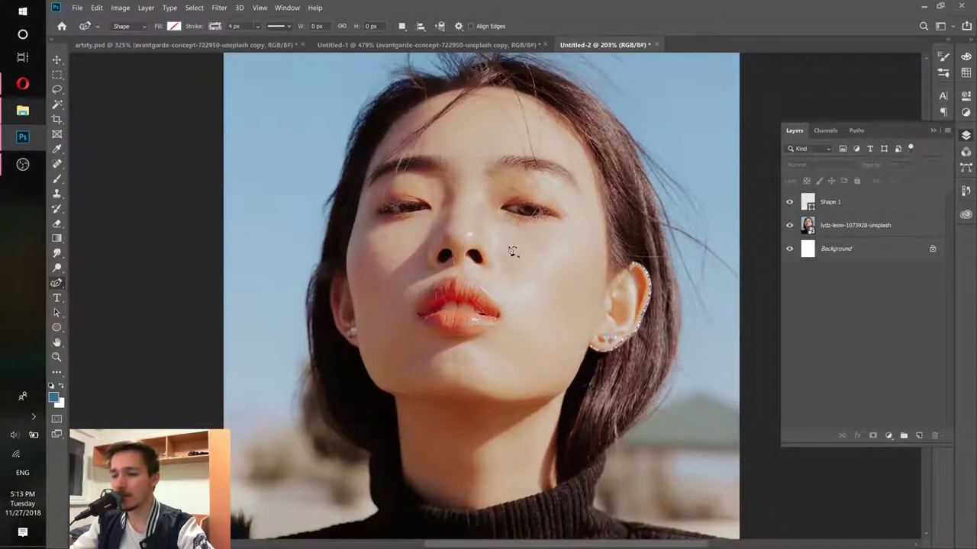
# Hide Shape 3's looping dotted strokes in artsy.psd, then go back to Untitled-2
pyautogui.click(119, 43)
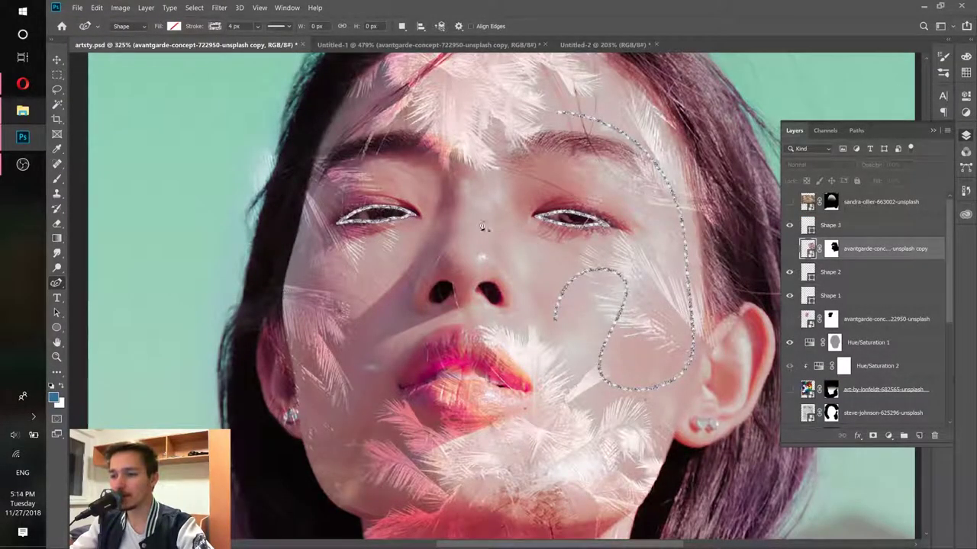
pyautogui.click(789, 225)
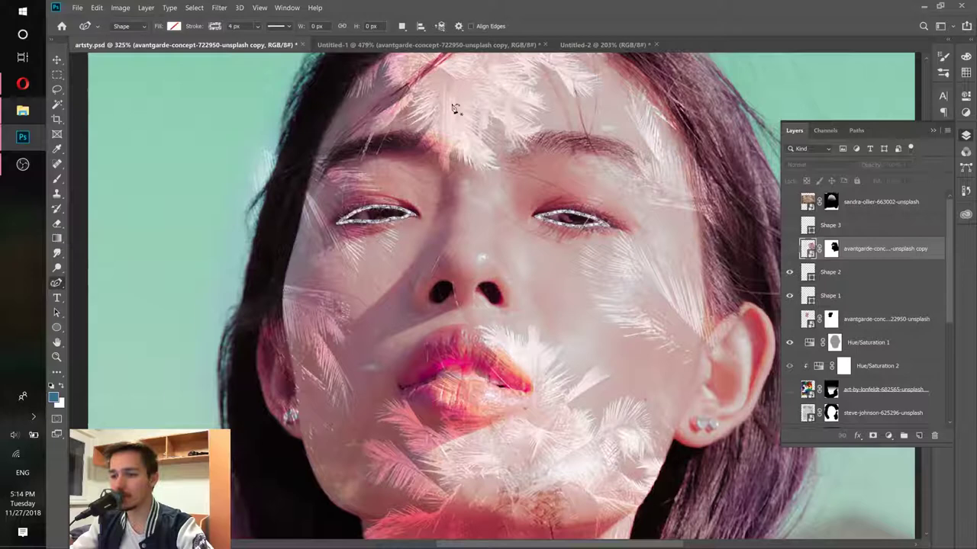
pyautogui.click(599, 44)
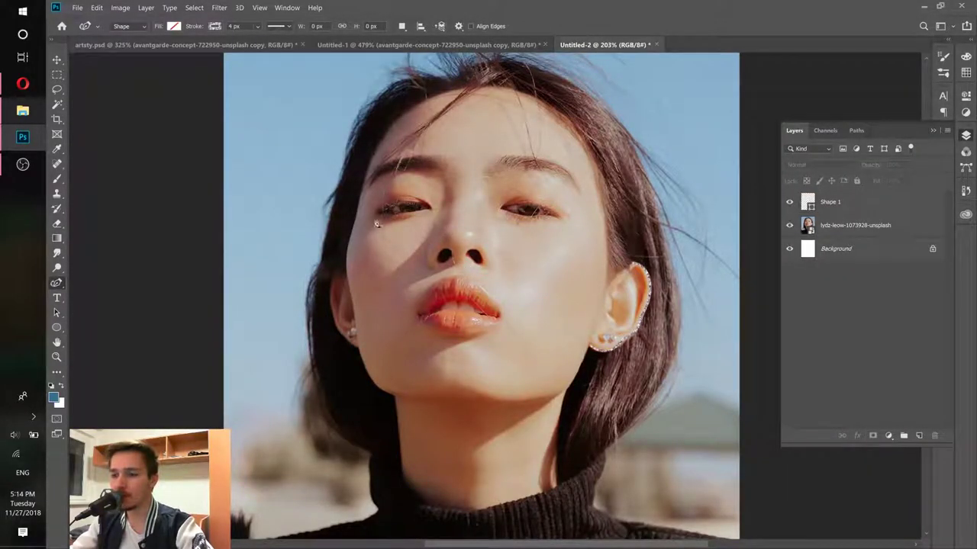
# Start the eye outline at its inner corner and trace the upper lash line to the far corner
pyautogui.scroll(5, 397, 200)
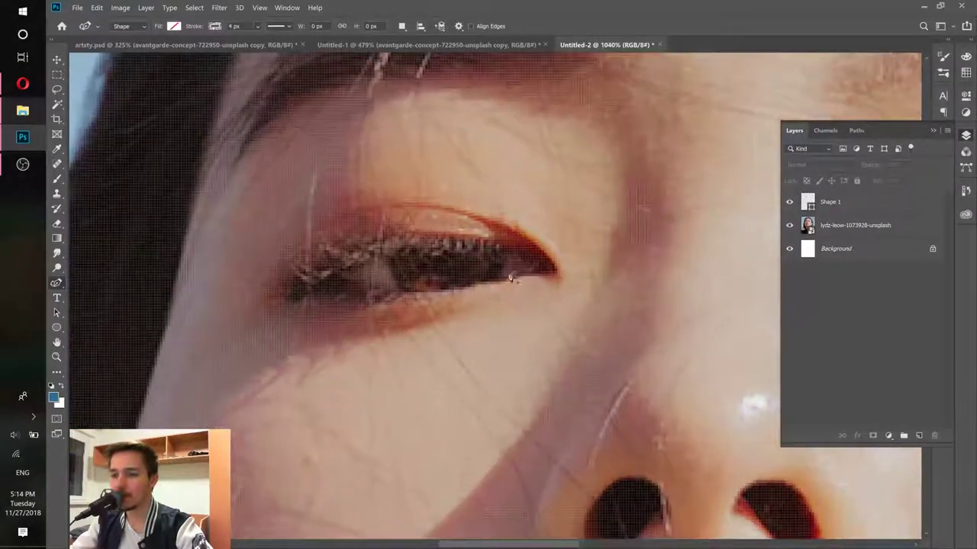
pyautogui.click(546, 273)
pyautogui.click(490, 250)
pyautogui.click(432, 240)
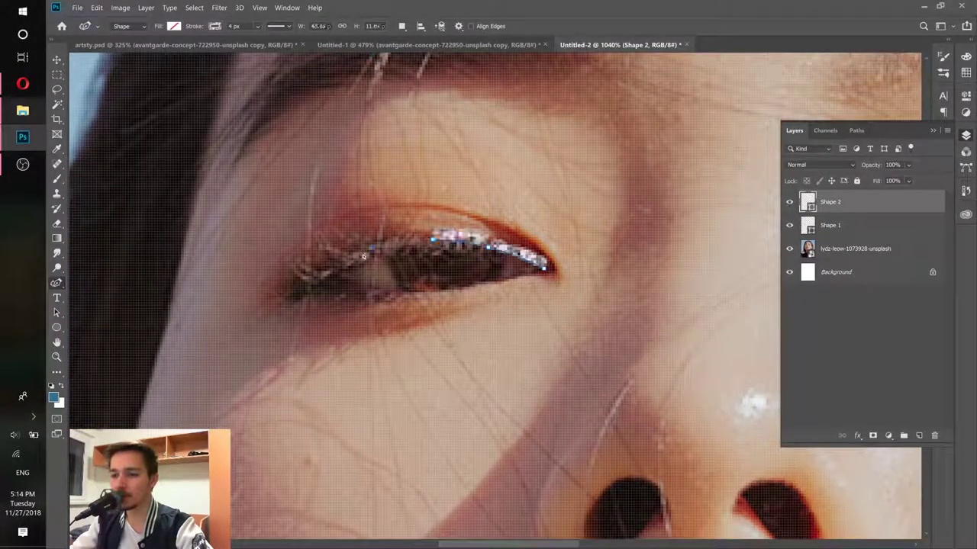
pyautogui.click(373, 246)
pyautogui.click(305, 289)
# Trace the lower lid to close the outline as Shape 2, then deselect and fit the photo on screen
pyautogui.click(346, 294)
pyautogui.click(404, 296)
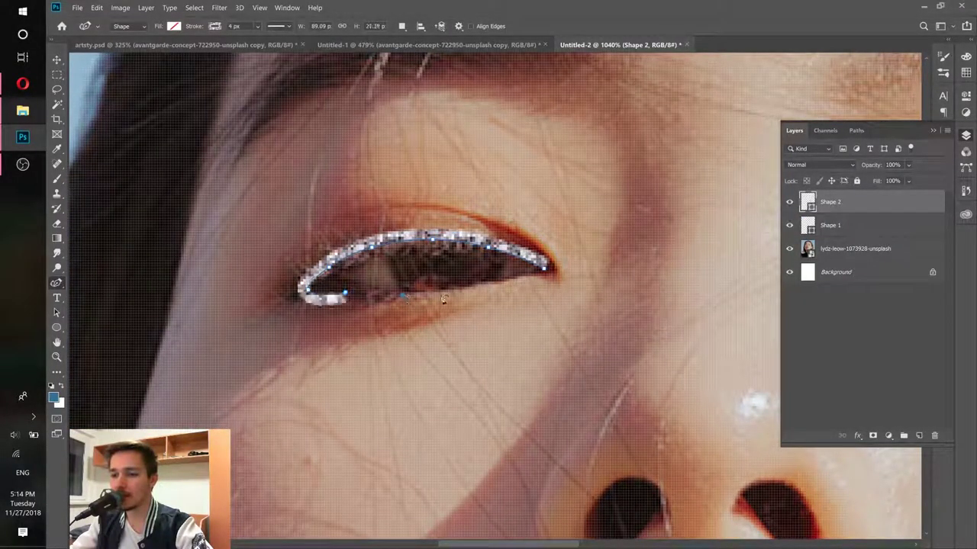
pyautogui.click(441, 296)
pyautogui.click(509, 280)
pyautogui.click(543, 270)
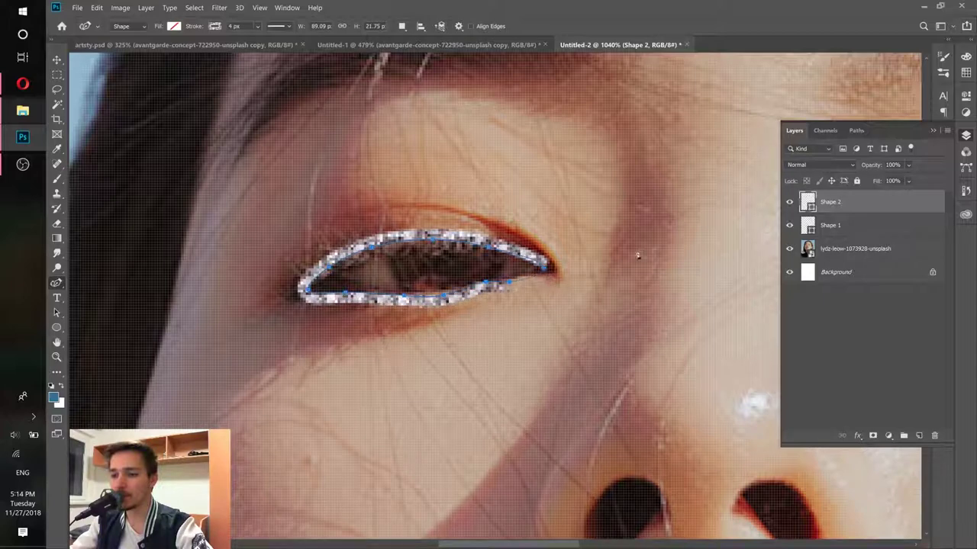
pyautogui.click(802, 313)
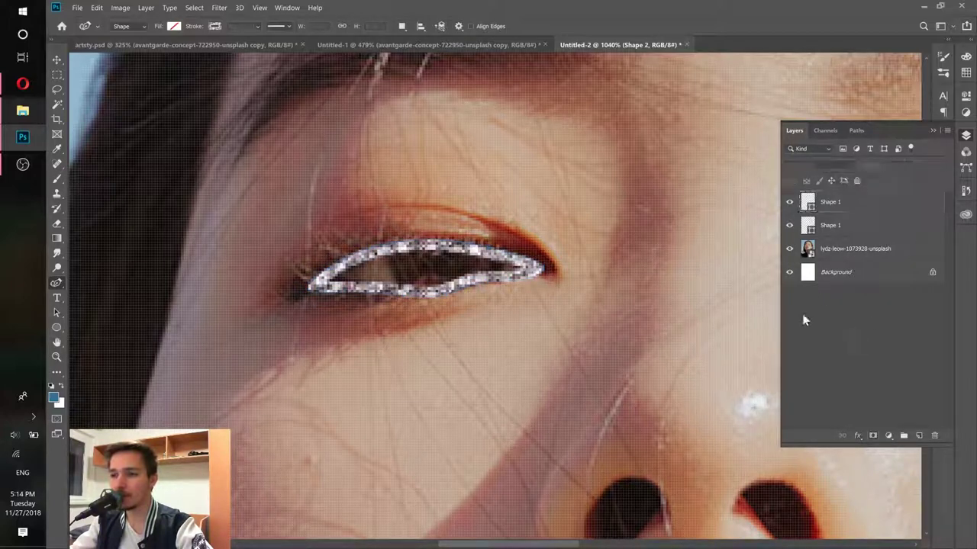
pyautogui.hotkey('ctrl', '0')
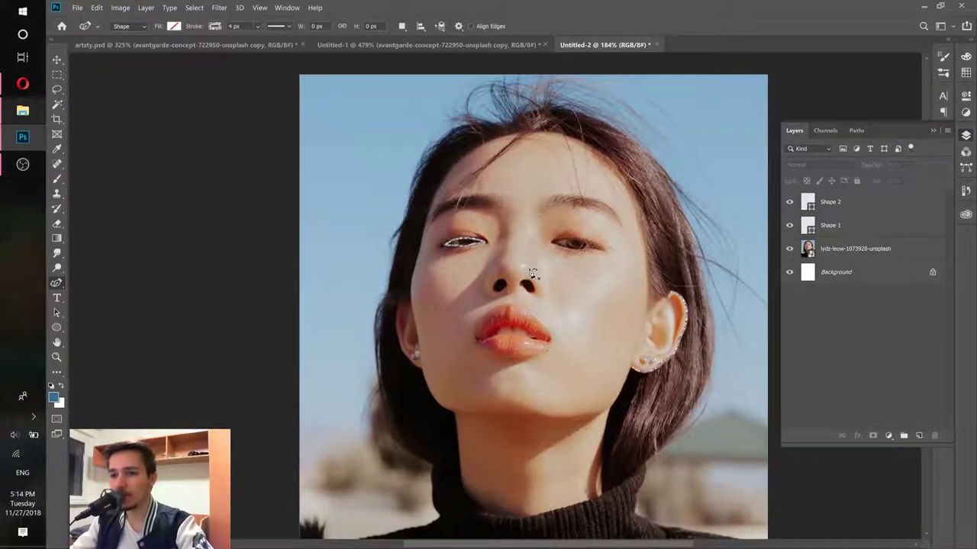
# Search Unsplash for 'gold' photos, skim the results, and select the search text
pyautogui.click(23, 83)
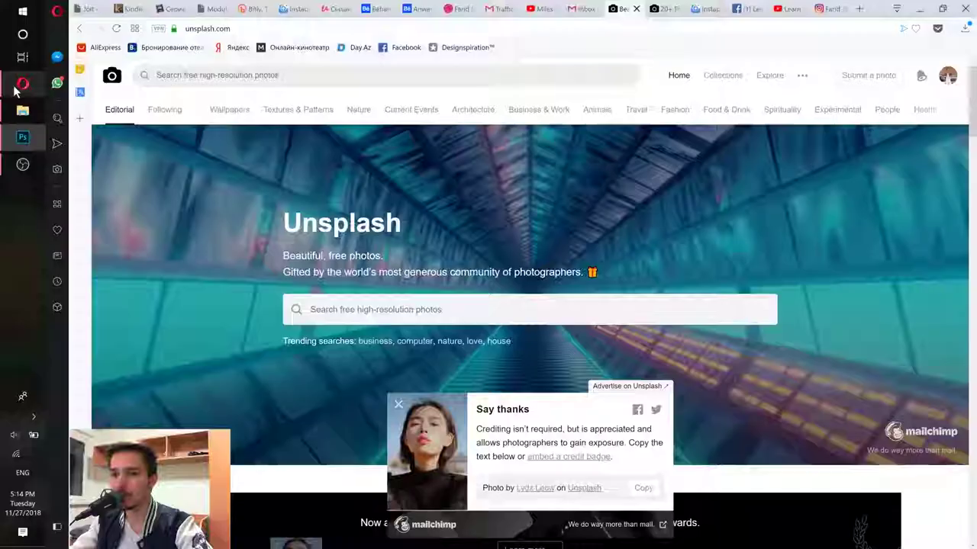
pyautogui.click(269, 76)
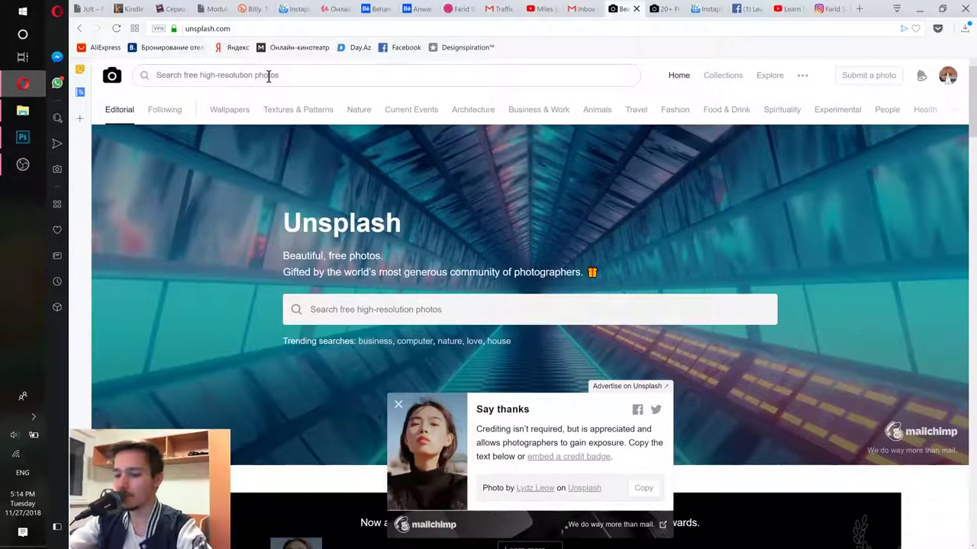
pyautogui.write('gold')
pyautogui.press('Return')
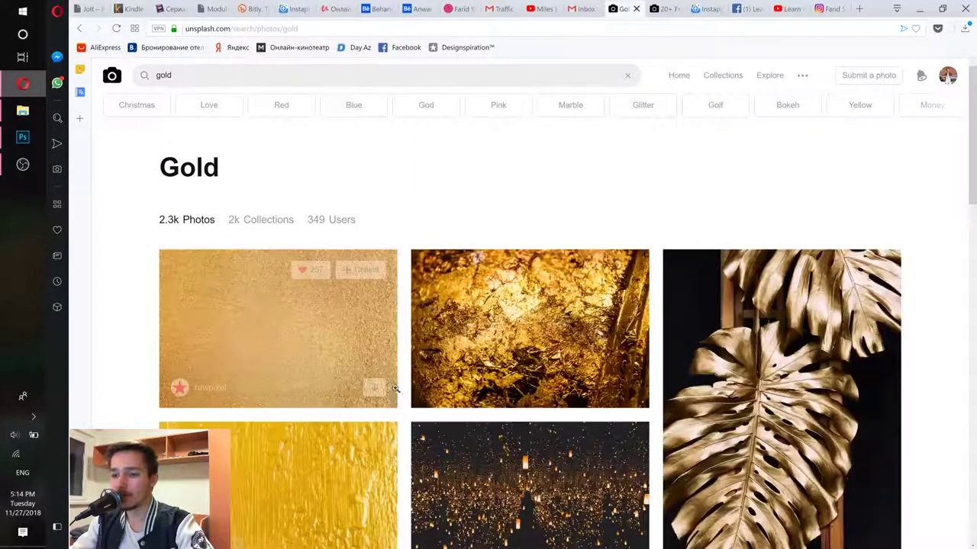
pyautogui.scroll(-2, 396, 389)
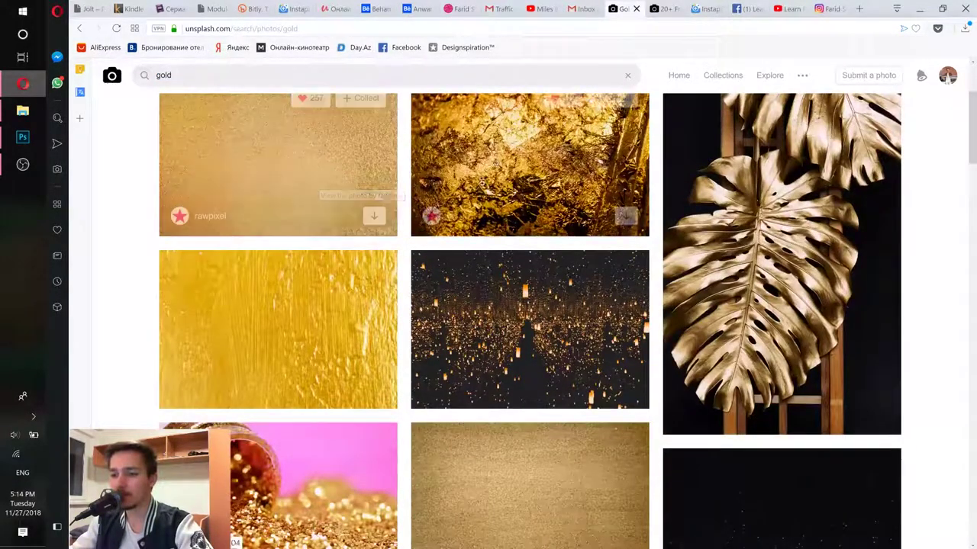
pyautogui.scroll(2, 355, 191)
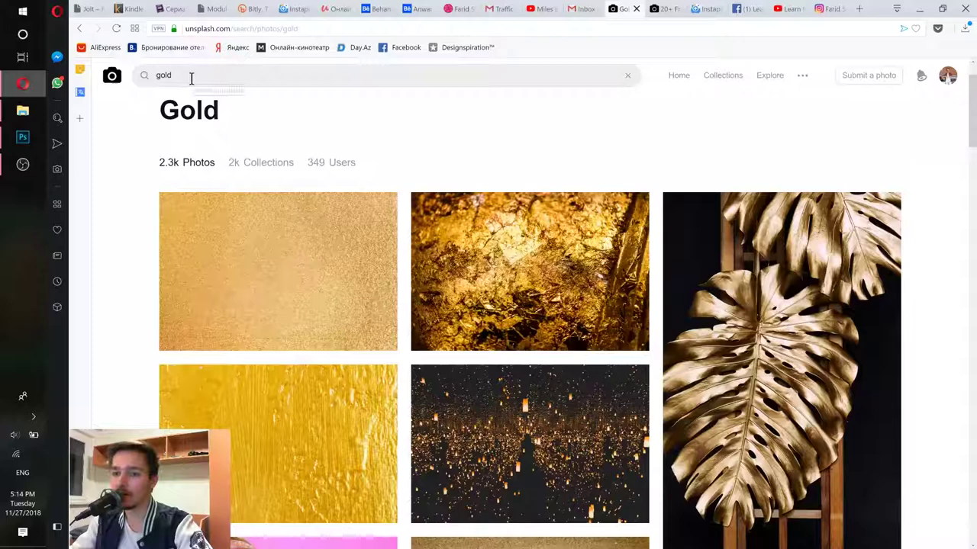
pyautogui.moveTo(192, 78); pyautogui.dragTo(141, 81)
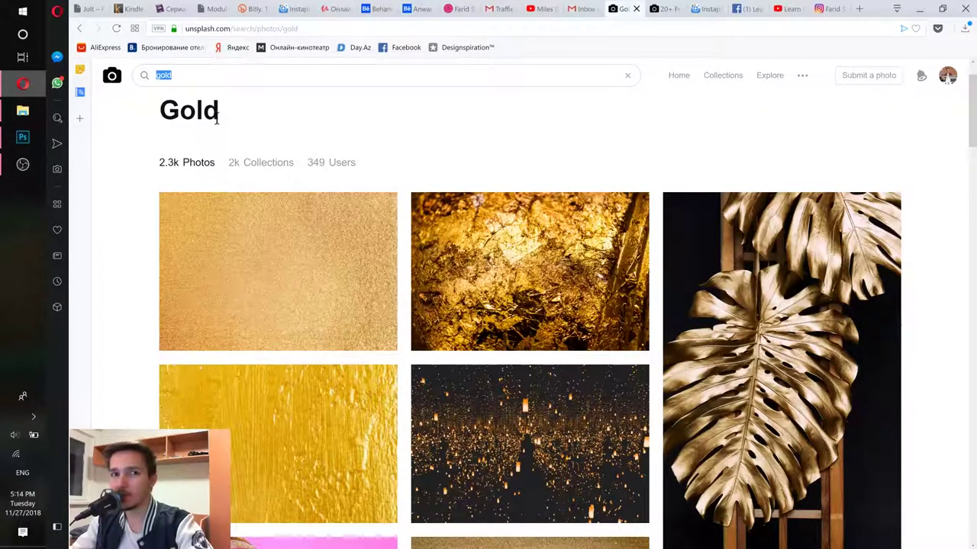
pyautogui.click(22, 136)
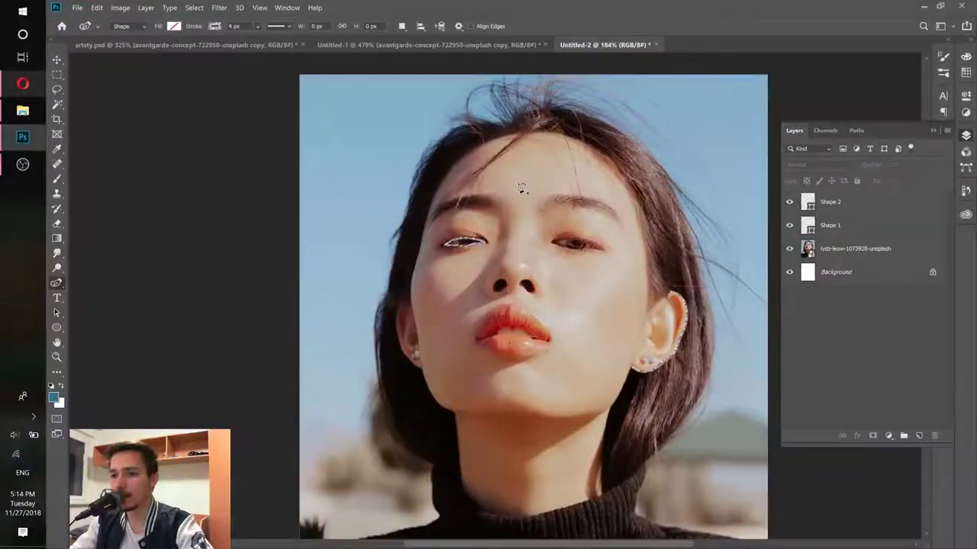
pyautogui.click(23, 84)
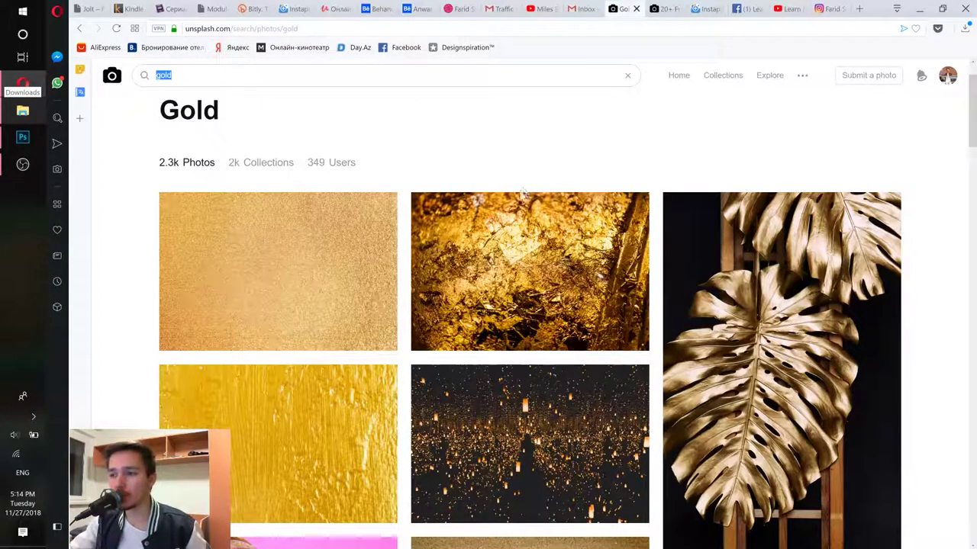
# Switch to the Instagram profile and scroll through its grid of Photoshop portrait posts
pyautogui.click(830, 9)
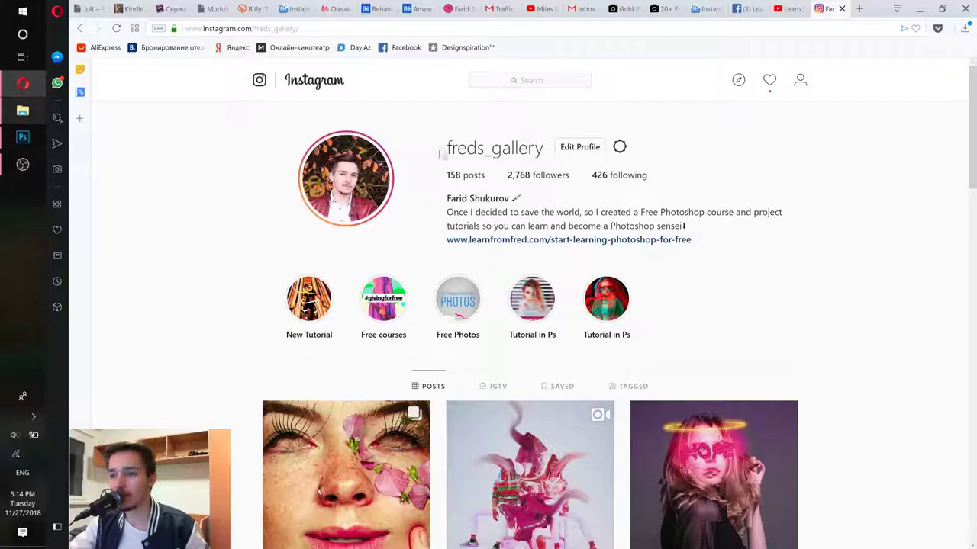
pyautogui.scroll(-7, 591, 166)
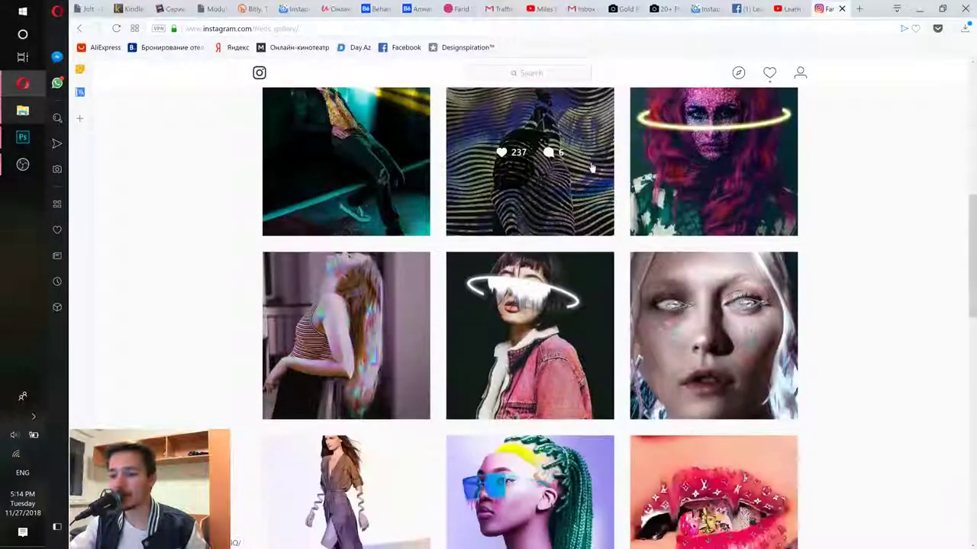
pyautogui.scroll(-3, 591, 166)
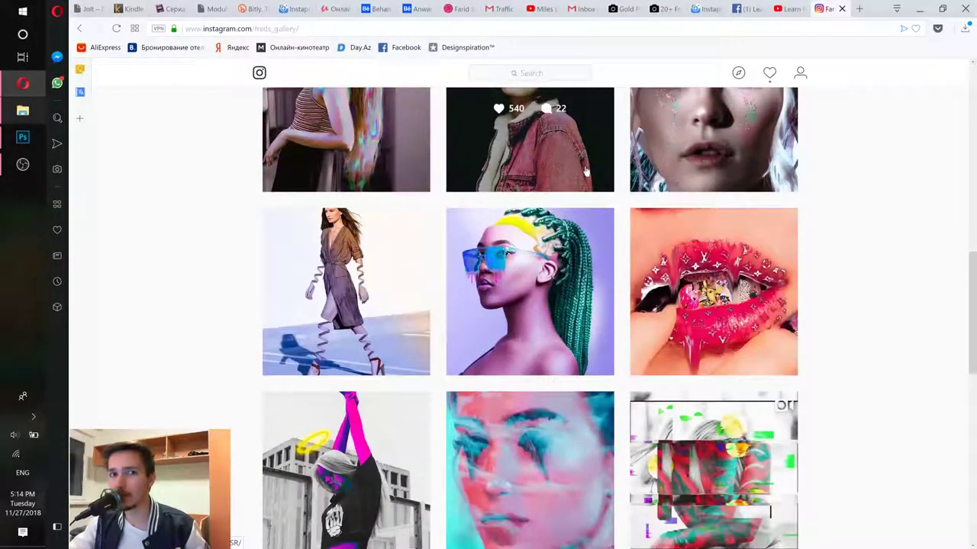